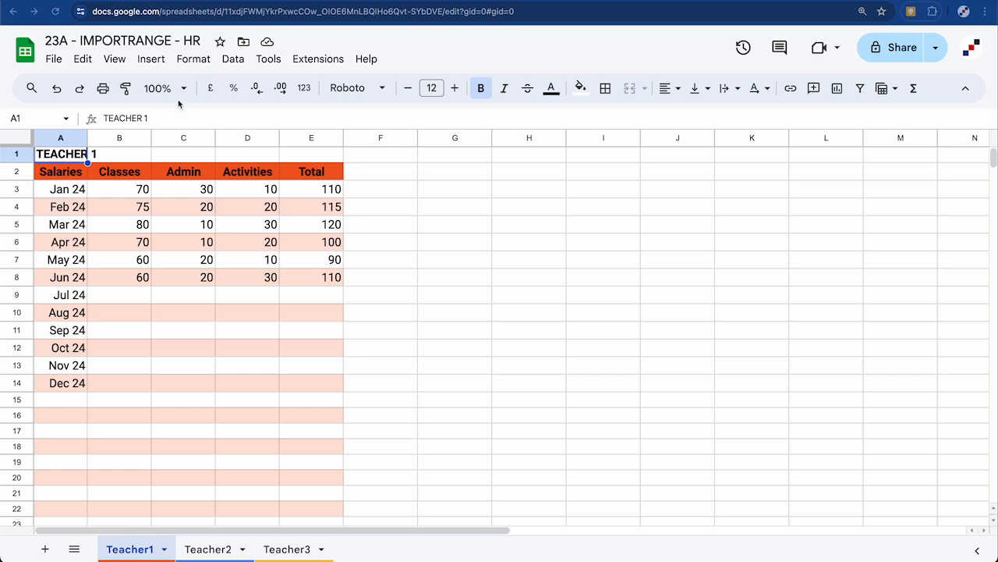
Paste the Teacher 1 table A1:E15 into the Teacher 1 file and clear its values, keeping formatting
mouse_move(68, 156)
mouse_down()
mouse_move(182, 335)
mouse_move(323, 397)
mouse_up()
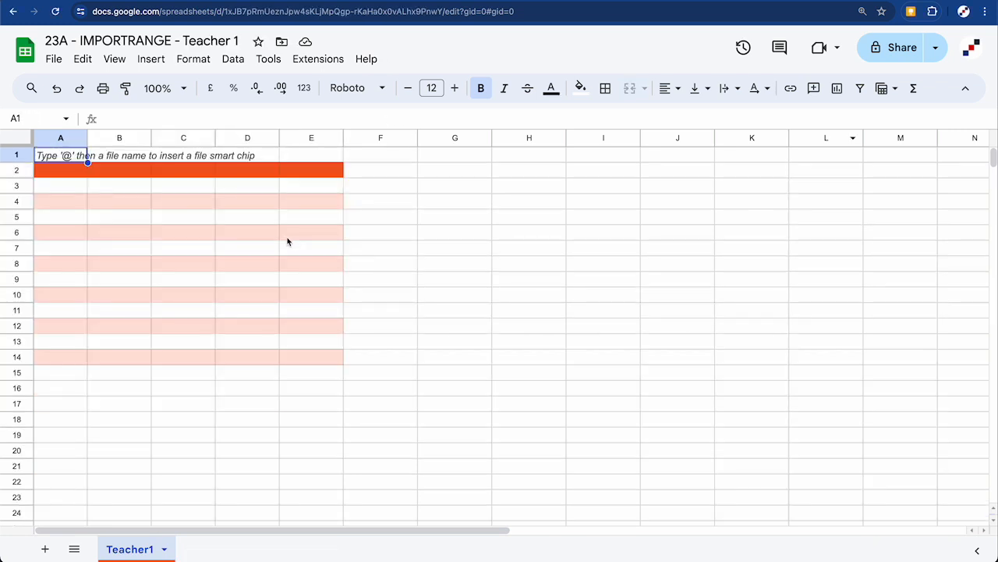
text(TEACHER 1				 Salaries	Classes	Admin	Activities	Total Jan 24	70	30	10	 Feb 24	75	20	20	 Mar 24	80	10	30	 Apr 24	70	10	20	 May 24	60	20	10	 Jun 24	60	20	30	 Jul 24				 Aug 24				 Sep 24				 Oct 24				 Nov 24				 Dec 24)
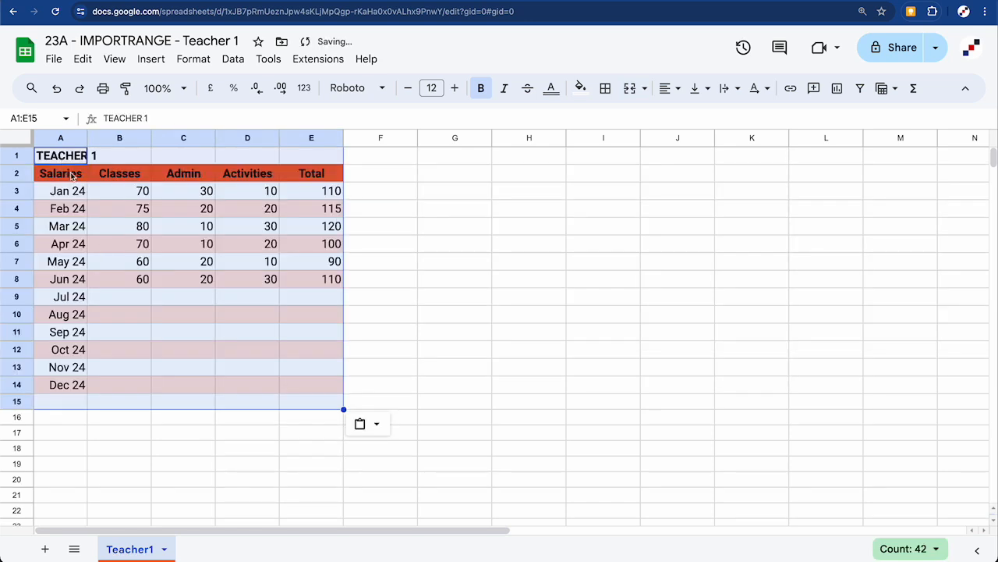
key(Delete)
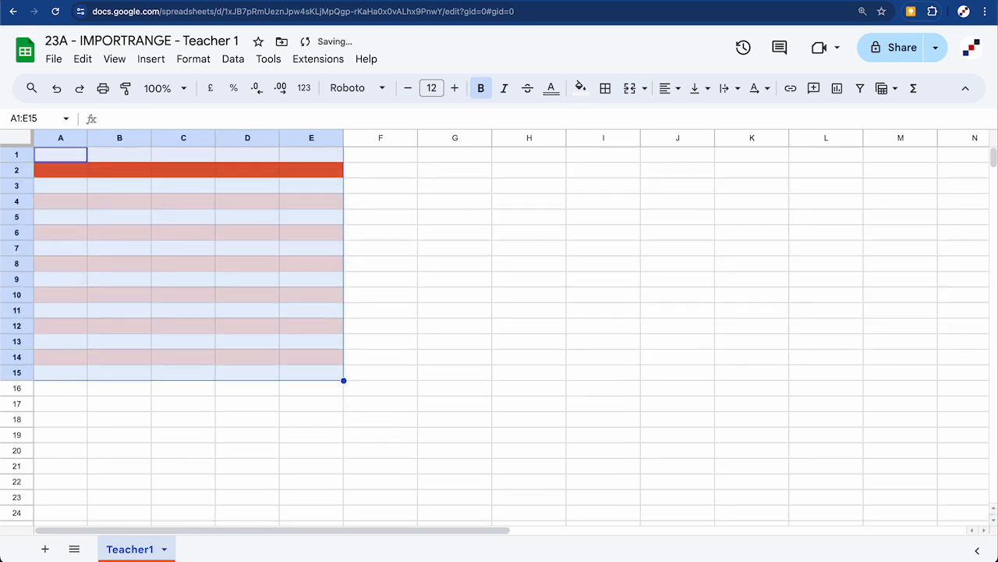
click(370, 204)
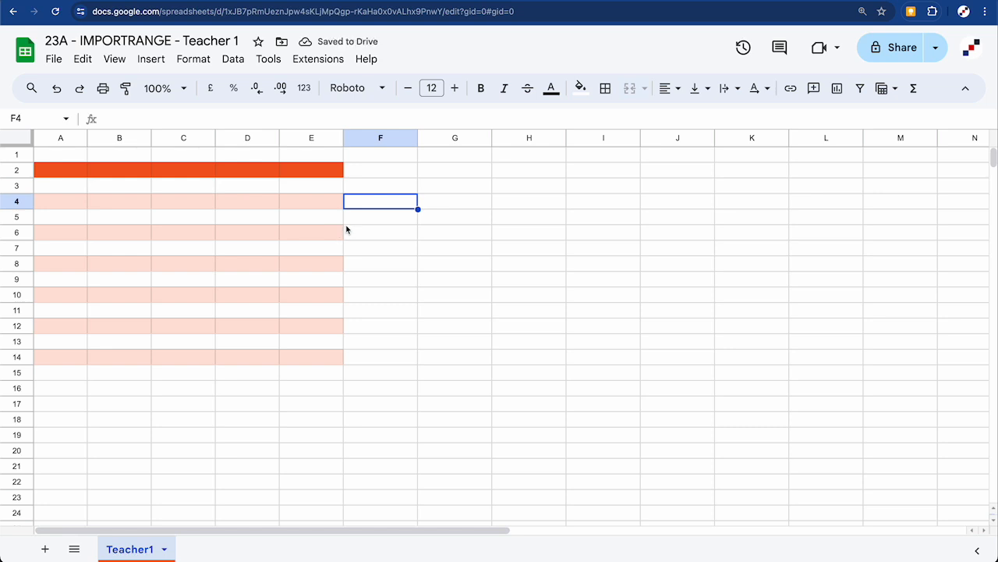
Copy Teacher2 columns A–E into the Teacher 2 file and clear the values, keeping formatting
drag(60, 137, 299, 133)
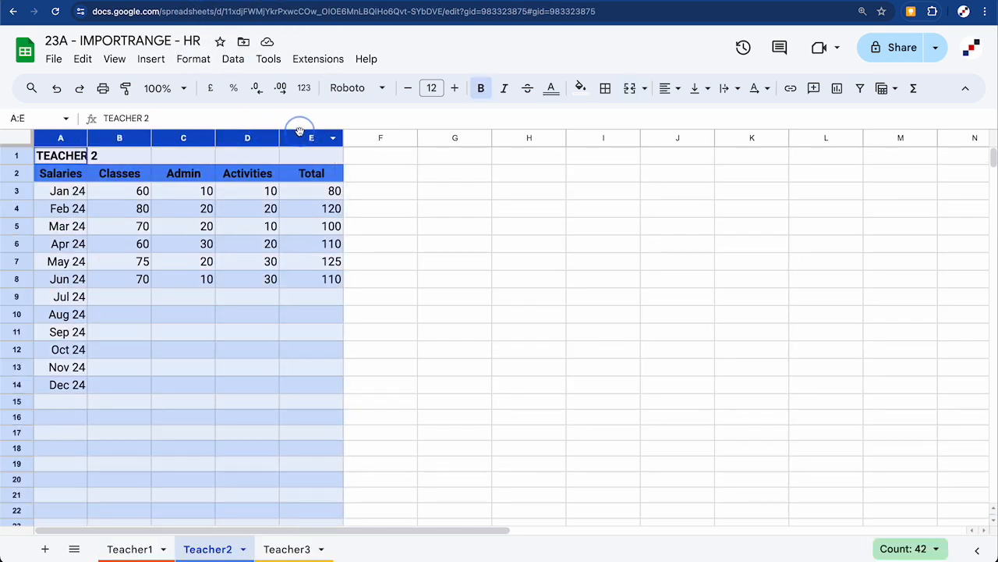
key(ctrl+c)
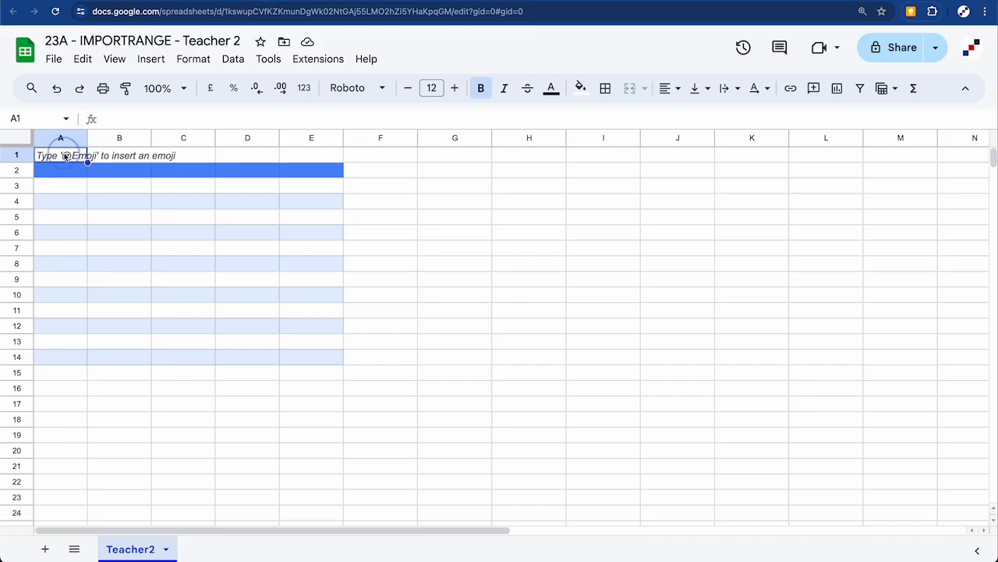
key(ctrl+v)
key(Delete)
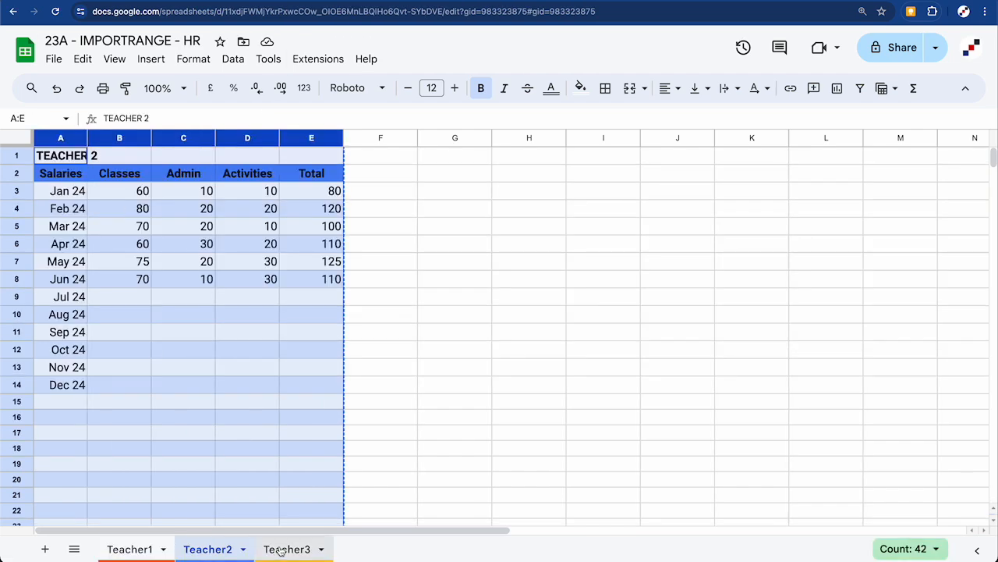
Copy Teacher3 columns A–E into the Teacher 3 file, clear the values, then return to Teacher1
click(283, 548)
drag(60, 137, 290, 140)
key(ctrl+c)
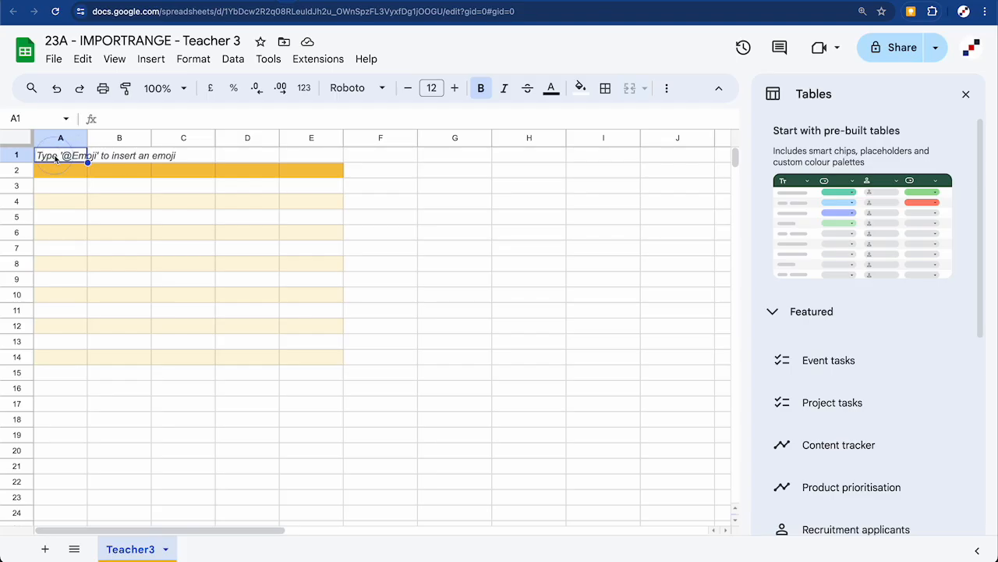
key(ctrl+v)
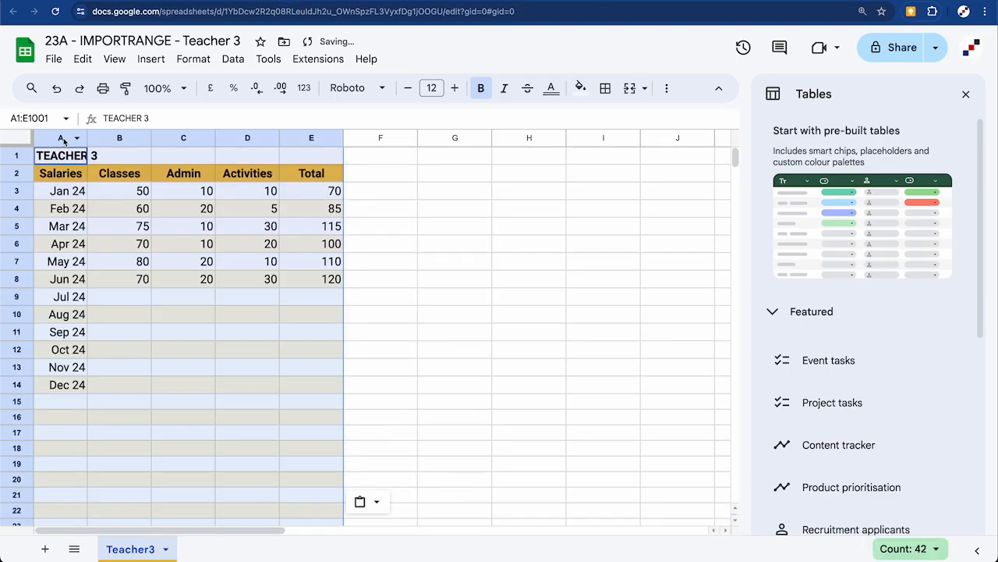
key(Delete)
click(965, 93)
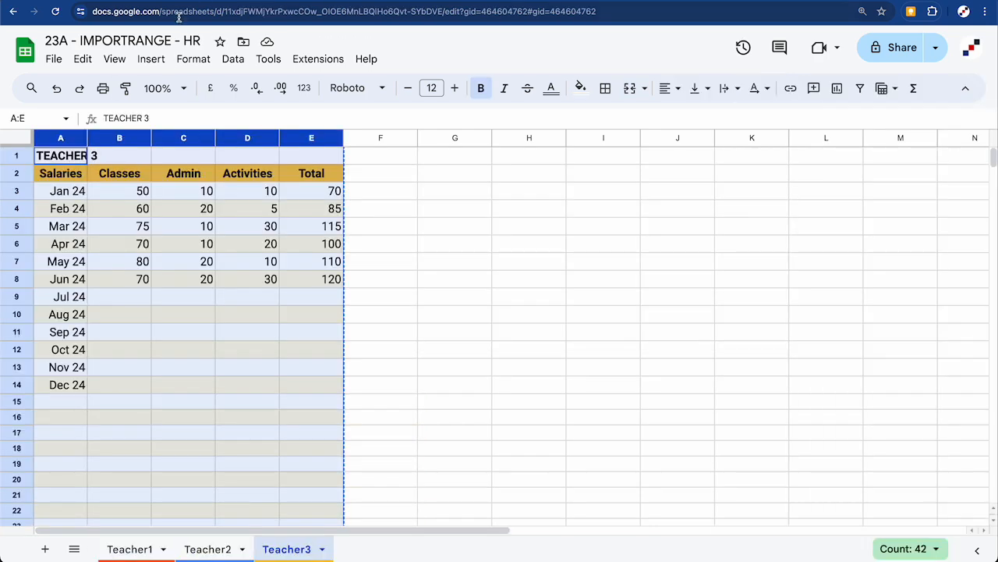
click(129, 549)
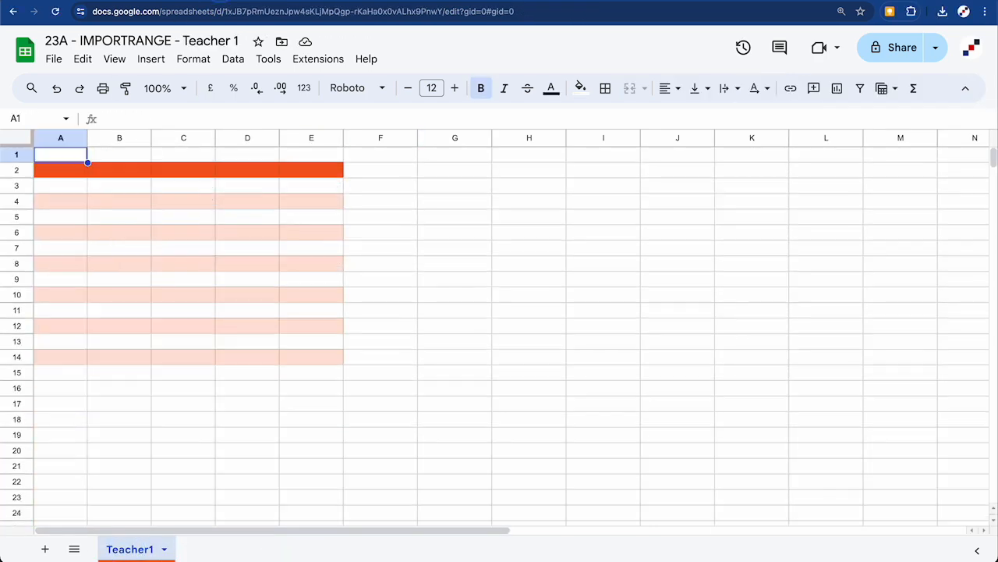
Copy the HR spreadsheet's URL from the address bar and go back to the Teacher 1 file
click(200, 1)
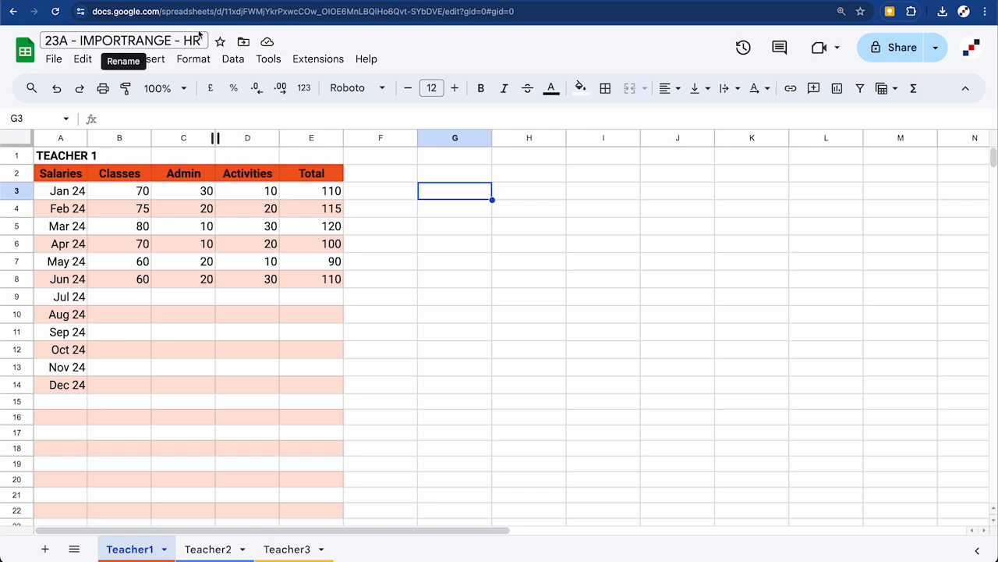
click(249, 12)
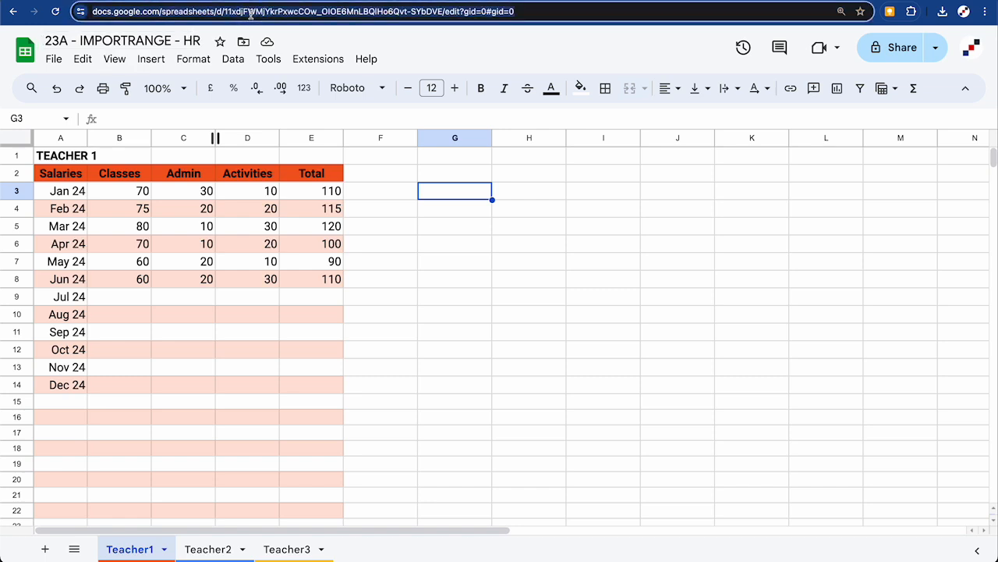
key(ctrl+v)
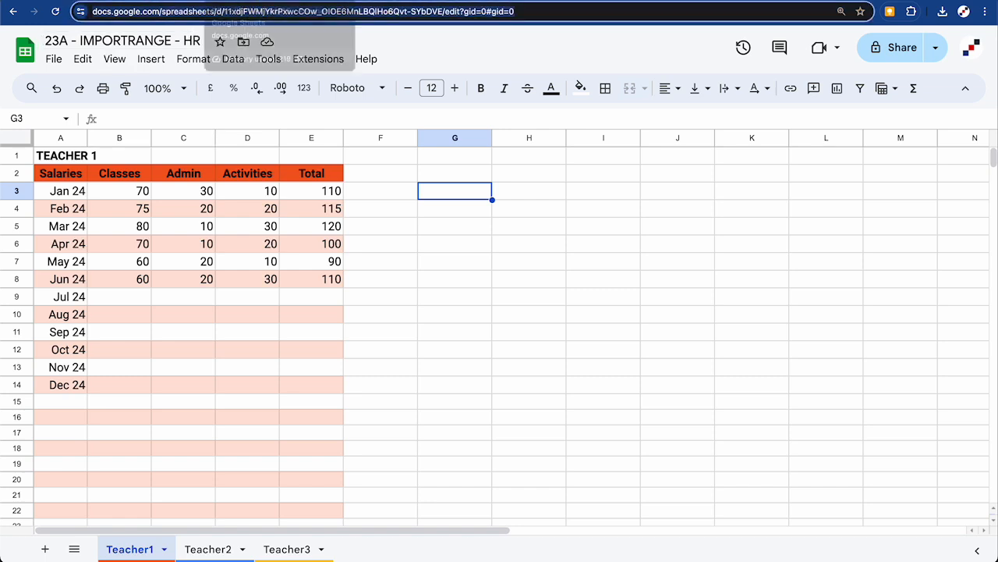
key(Return)
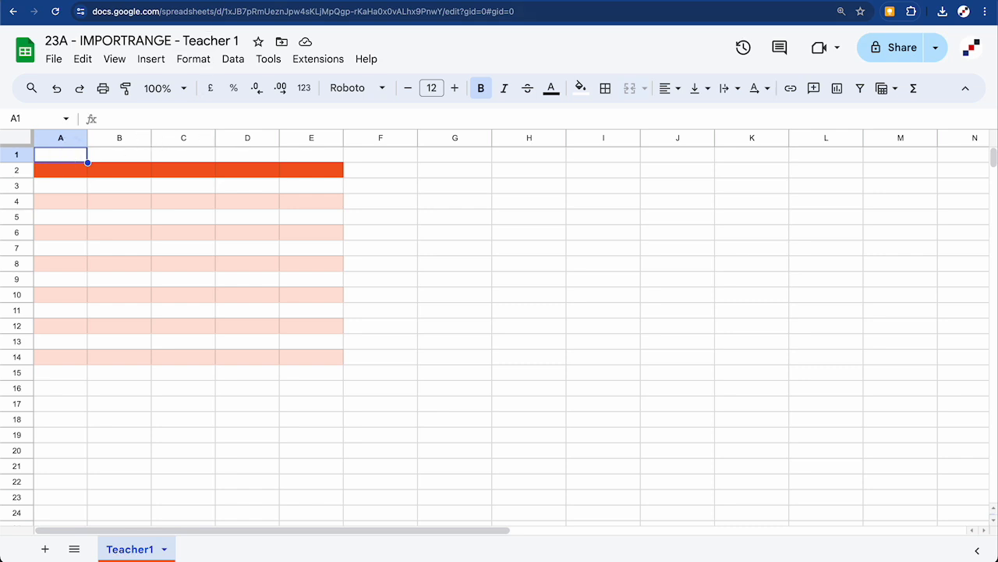
Enter =IMPORTRANGE(HR URL, "Teacher1!A1:E") in cell A1 of the Teacher 1 file
text(=IMPORTRANGE()
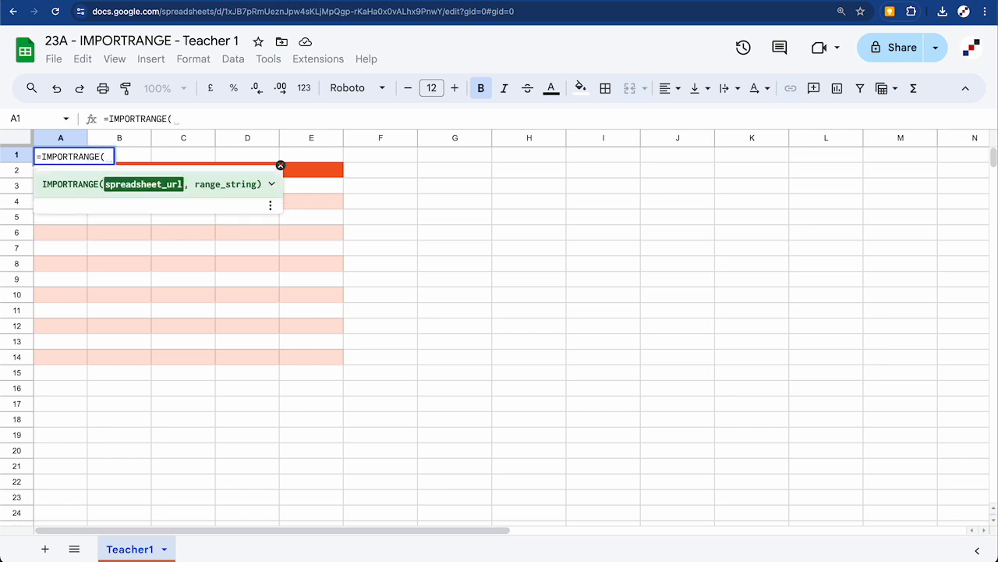
text(")
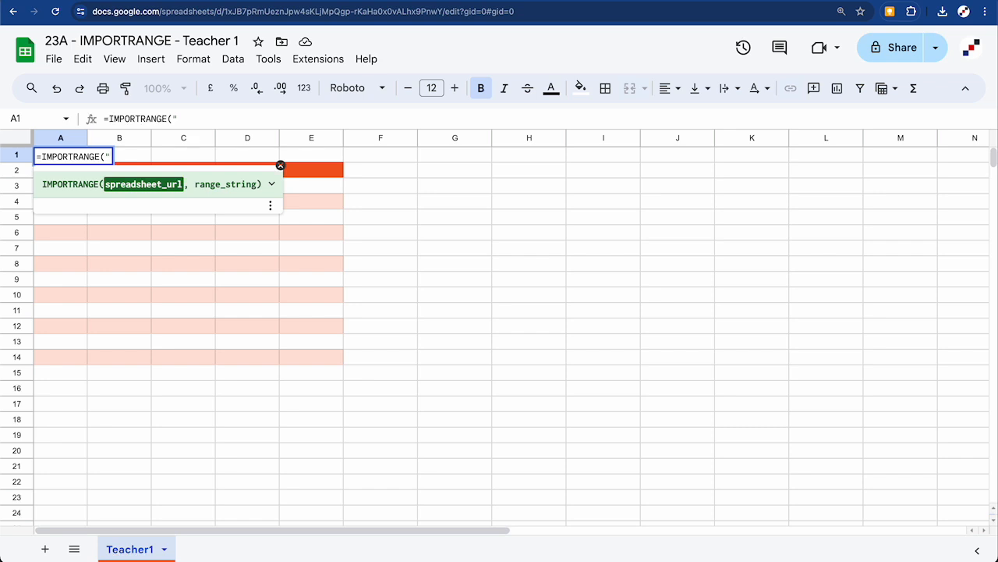
key(ctrl+v)
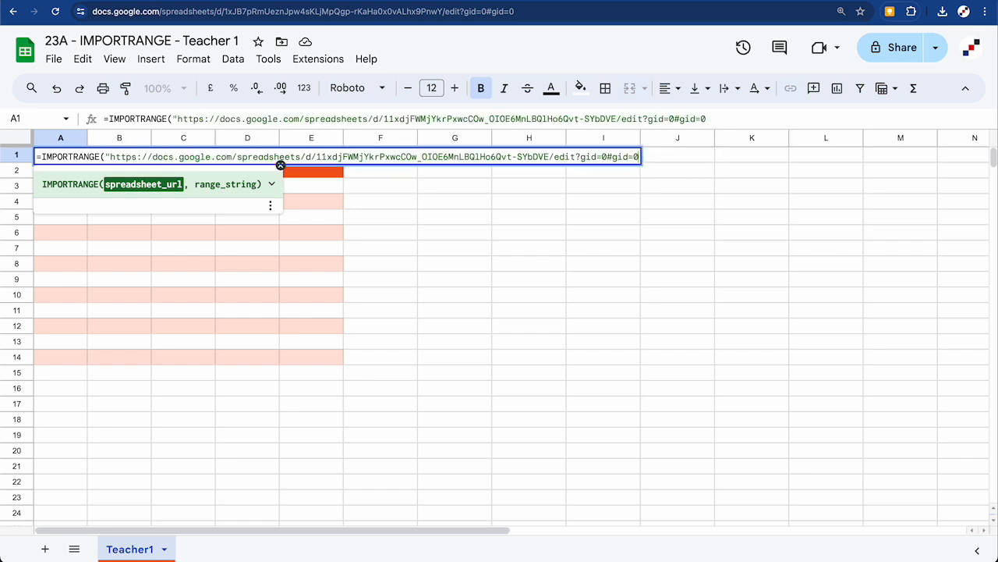
text(",)
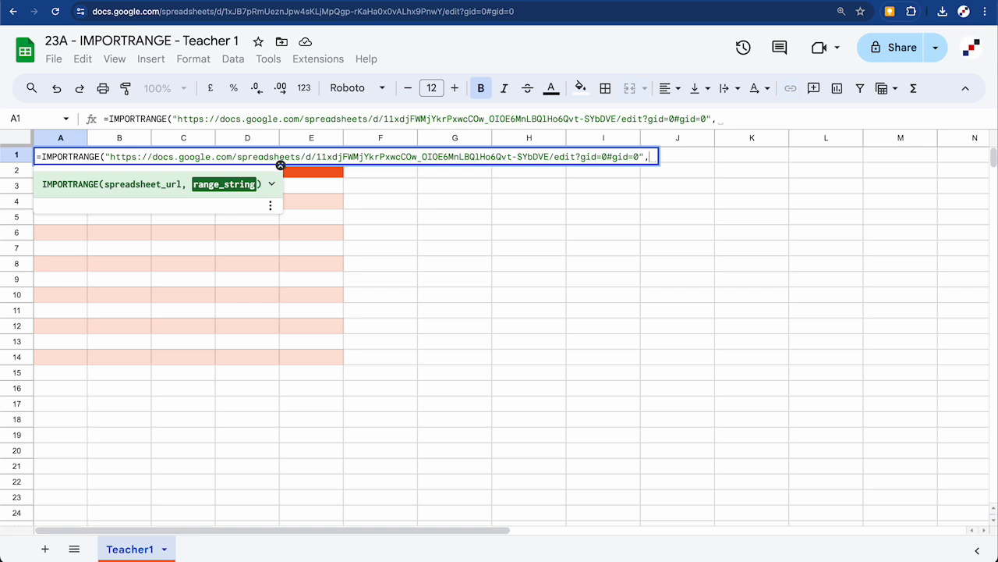
text(")
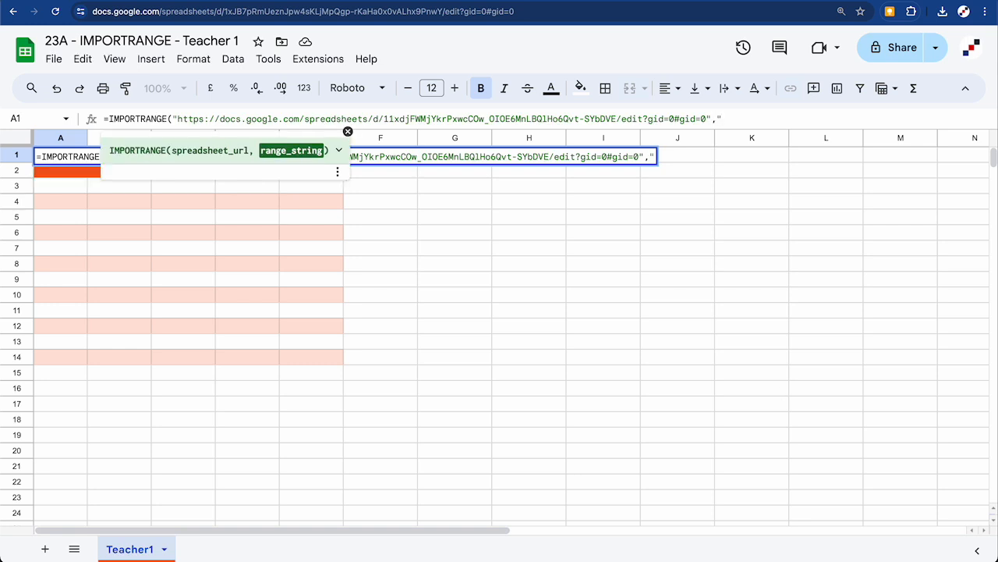
text(Teacher1!A1:E"))
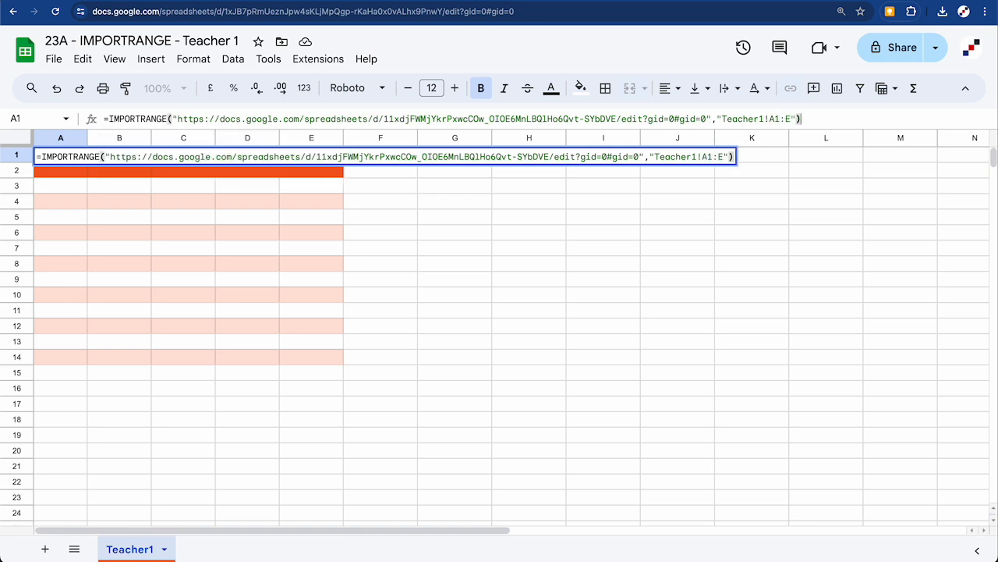
key(Return)
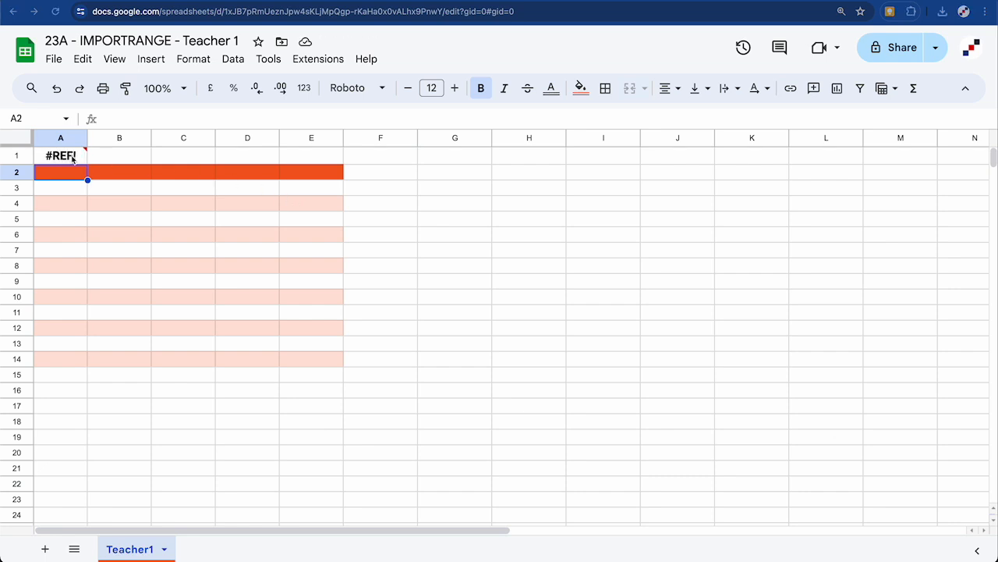
Allow the A1 import to access the HR spreadsheet so Teacher 1's salaries load
click(73, 159)
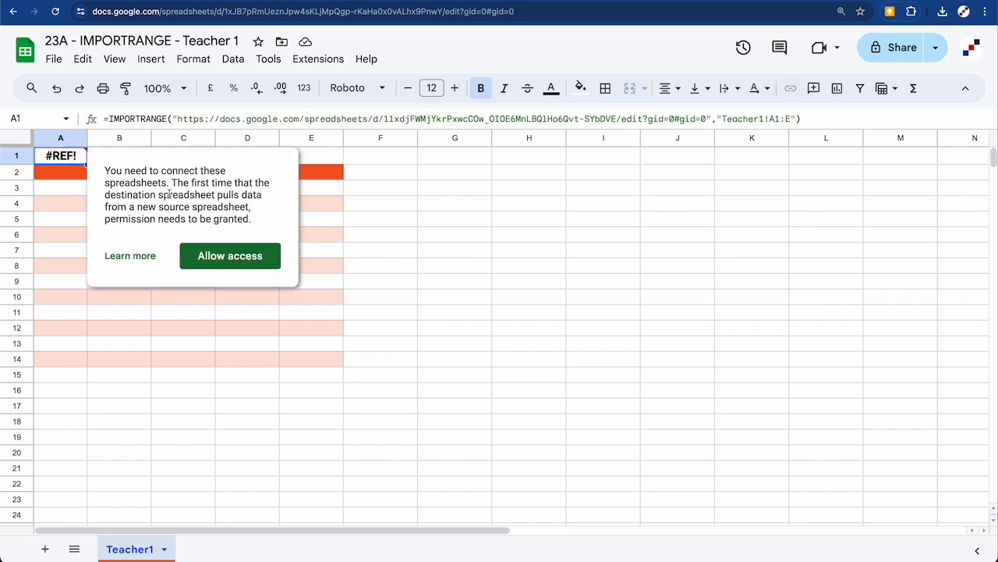
click(230, 256)
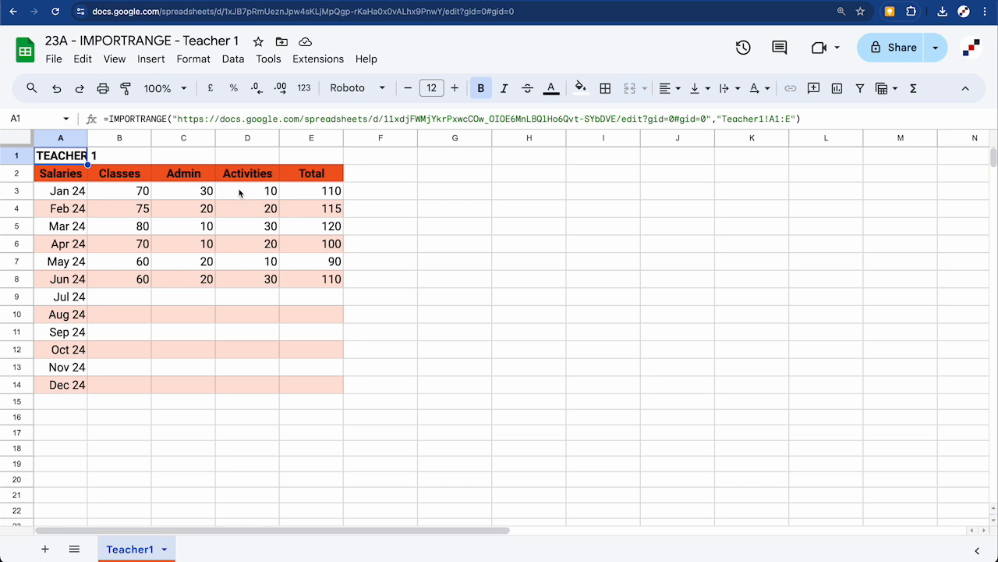
click(234, 1)
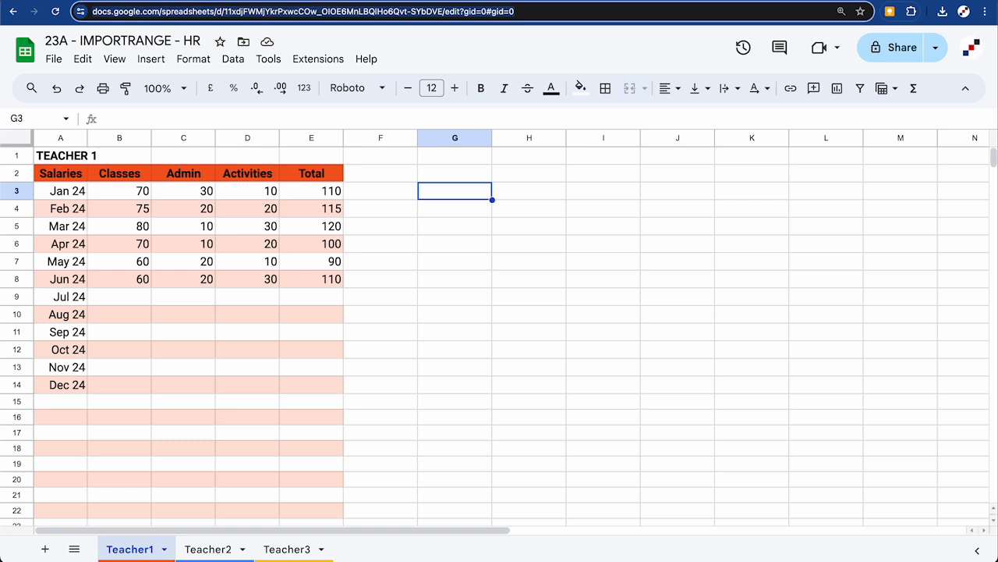
Enter July figures 50, 10 and 20 in B9:D9 of the HR Teacher1 sheet
click(226, 6)
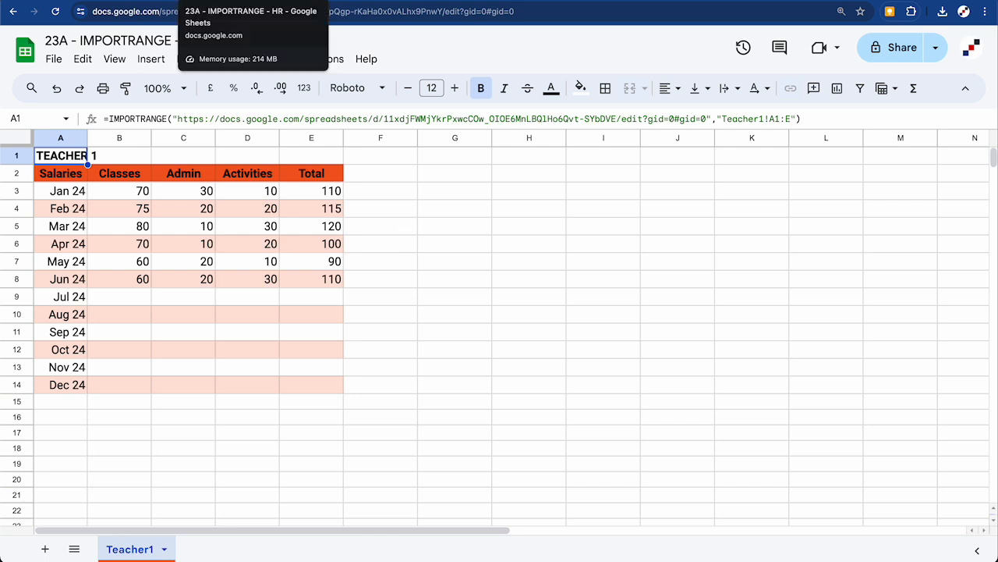
click(343, 2)
click(128, 296)
text(50)
key(Tab)
text(10)
key(Tab)
text(20)
Copy E8's sum formula into E9 for an 80 total, then check the Teacher 1 file
click(308, 281)
key(ctrl+c)
click(308, 297)
key(ctrl+v)
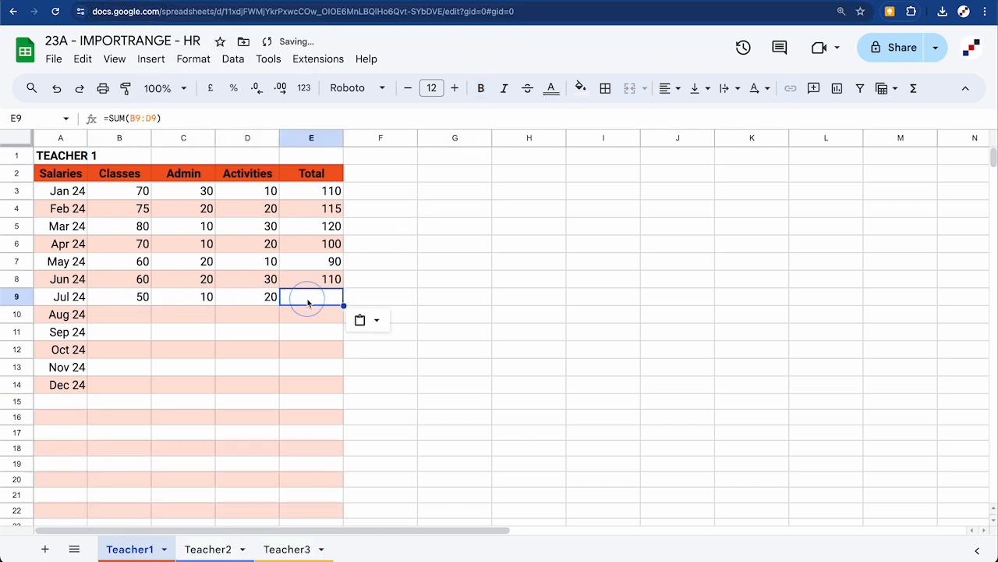
click(229, 1)
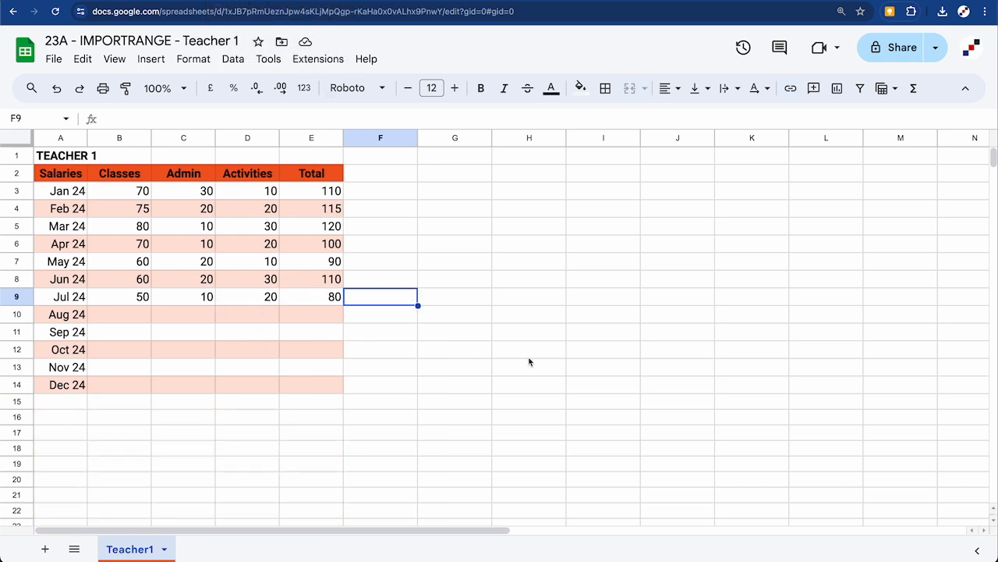
key(ctrl+Home)
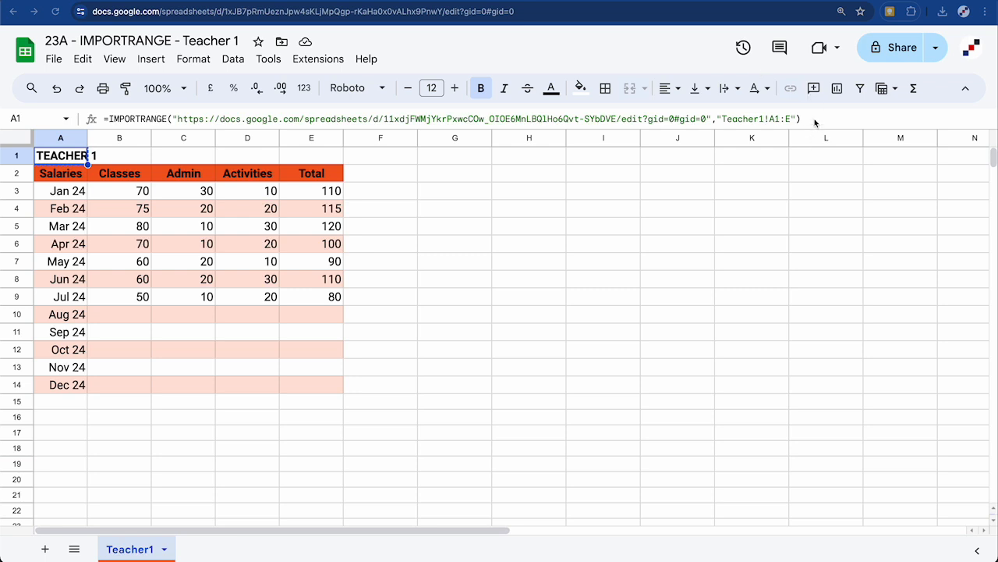
Put the IMPORTRANGE formula in Teacher 2's A1, changed to Teacher2!A1:E, and allow access
drag(811, 118, 93, 122)
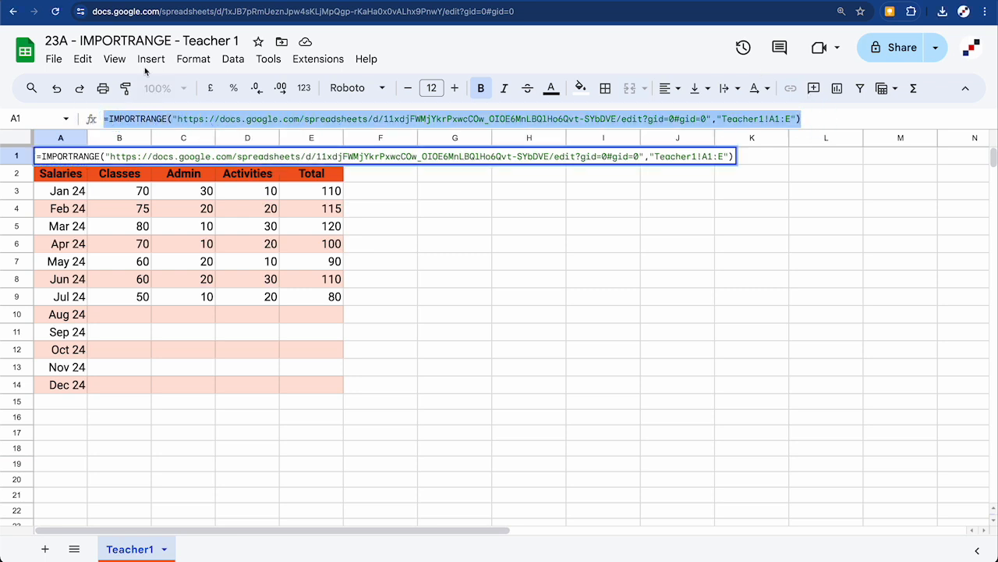
key(ctrl+Tab)
click(122, 121)
key(ctrl+v)
click(763, 117)
key(BackSpace)
text(2)
key(Return)
click(62, 155)
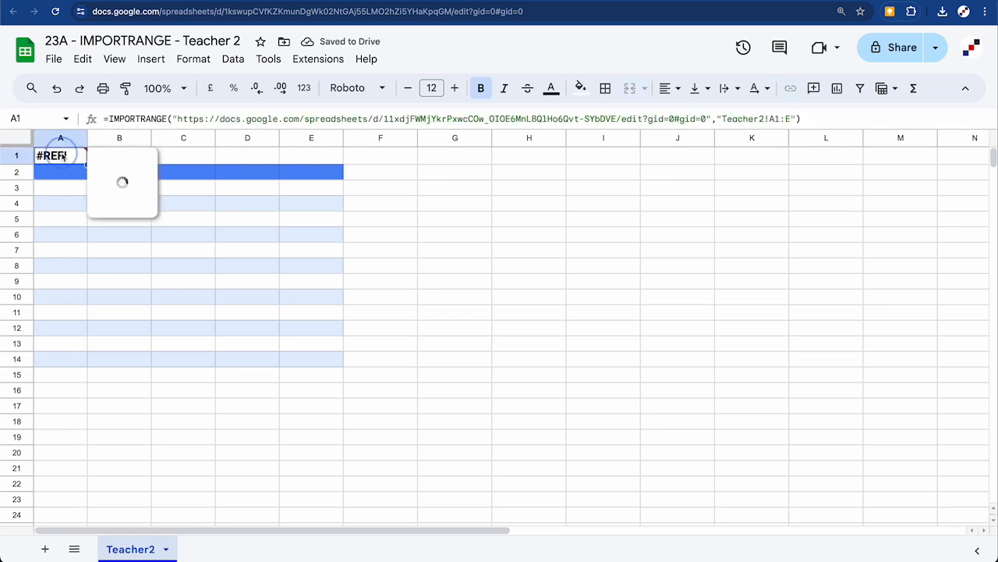
click(219, 257)
Put the IMPORTRANGE formula in Teacher 3's A1, changed to Teacher3!A1:E, and allow access
key(ctrl+Tab)
click(78, 153)
click(295, 120)
key(ctrl+v)
click(759, 121)
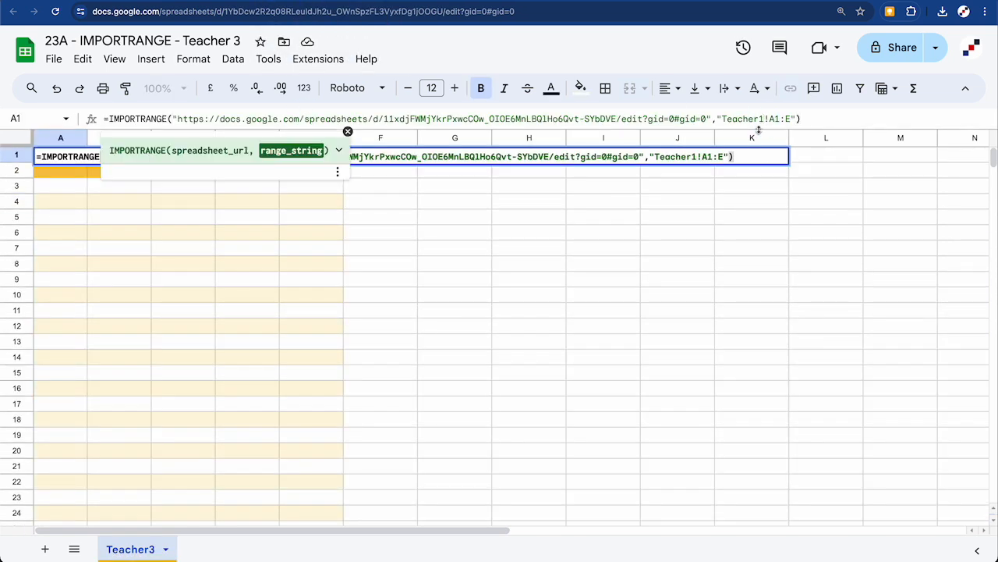
key(BackSpace)
text(3)
key(Return)
click(61, 155)
click(224, 254)
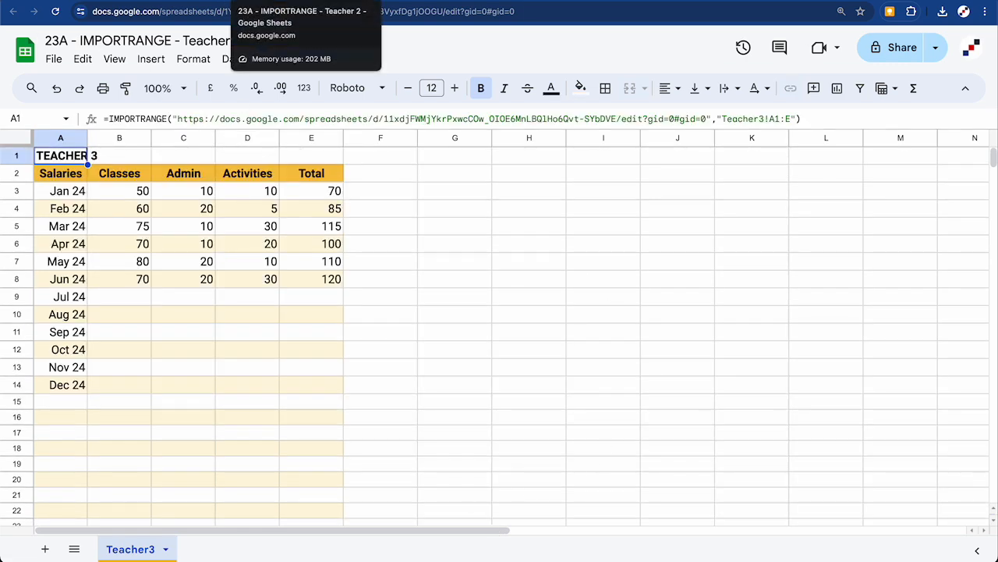
Glance back at the Teacher 2 and Teacher 1 files, then move to Attendance ALL
click(243, 1)
click(217, 1)
click(191, 0)
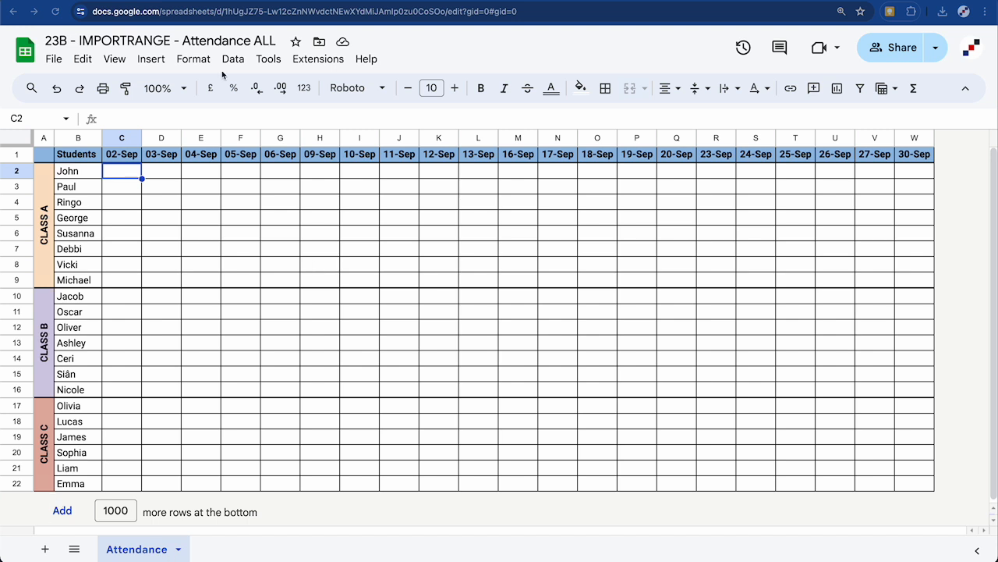
Look through the Class A, B and C attendance files, then select C2 in Class A
click(325, 0)
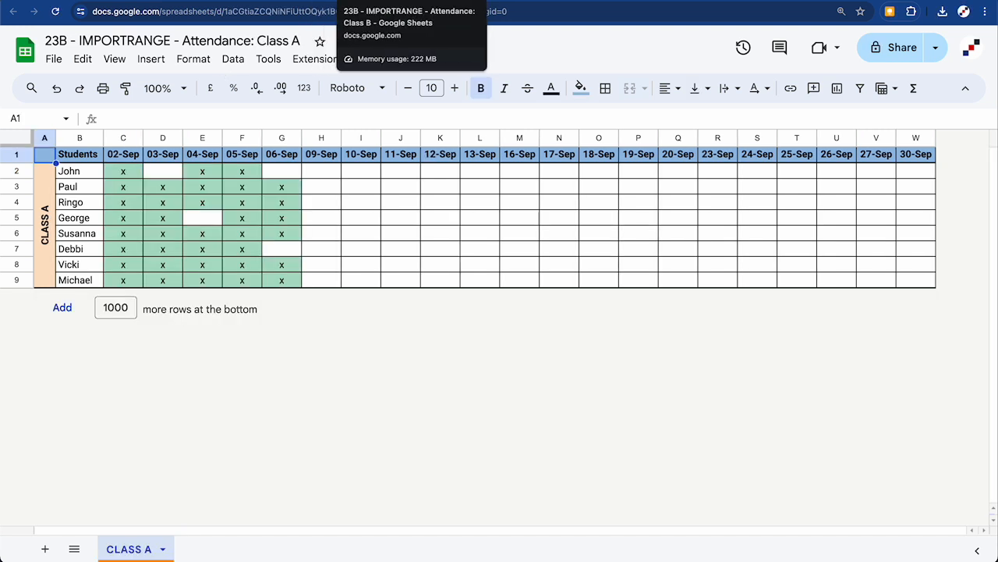
click(351, 0)
click(376, 0)
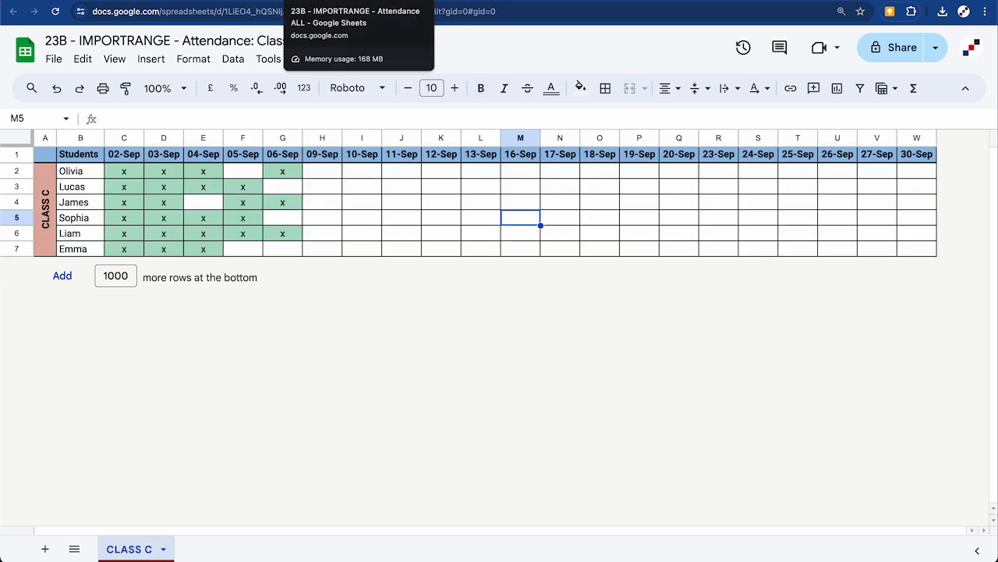
click(299, 0)
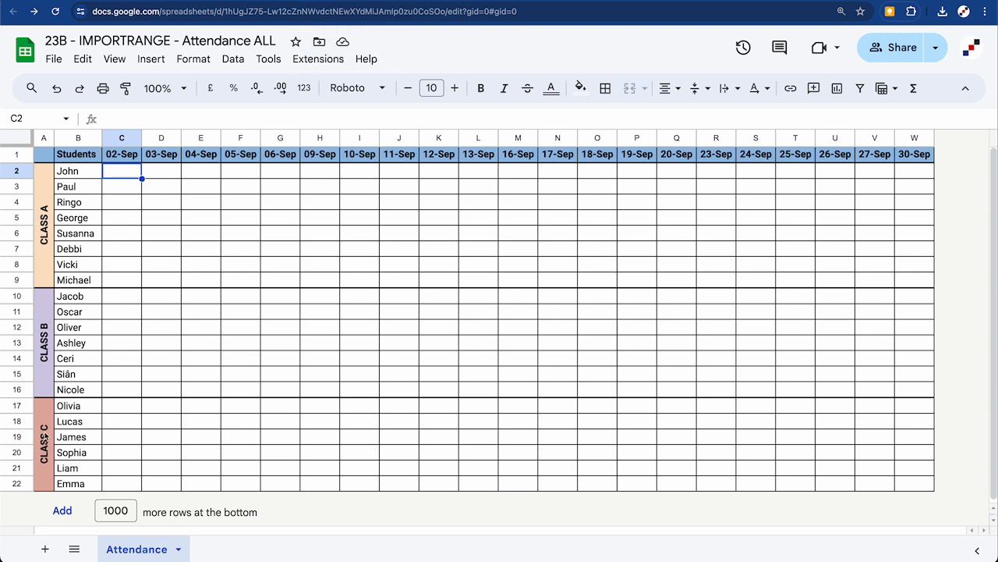
click(413, 0)
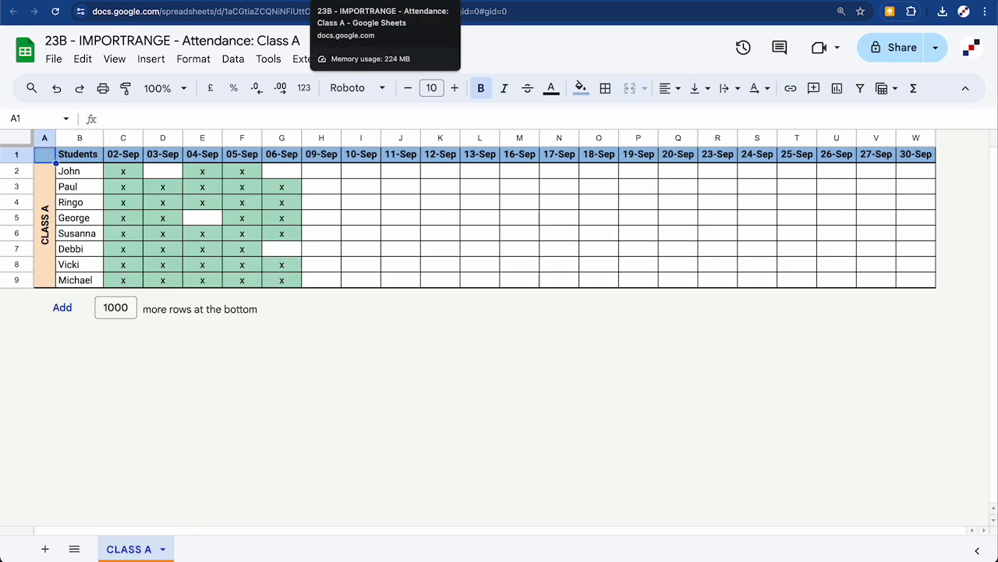
click(130, 177)
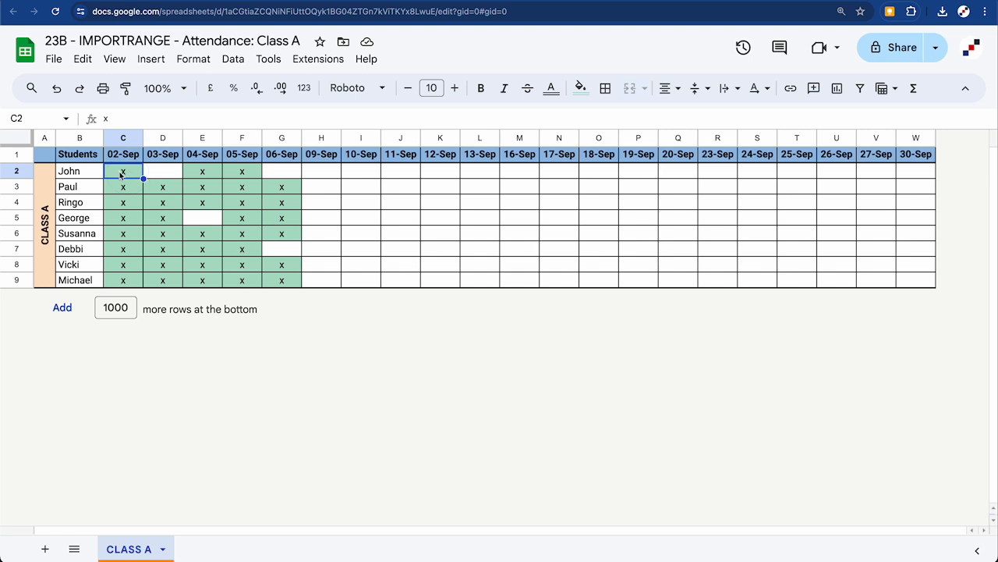
Check the conditional formatting rule on Class A's attendance grid C2:W9
drag(125, 173, 905, 278)
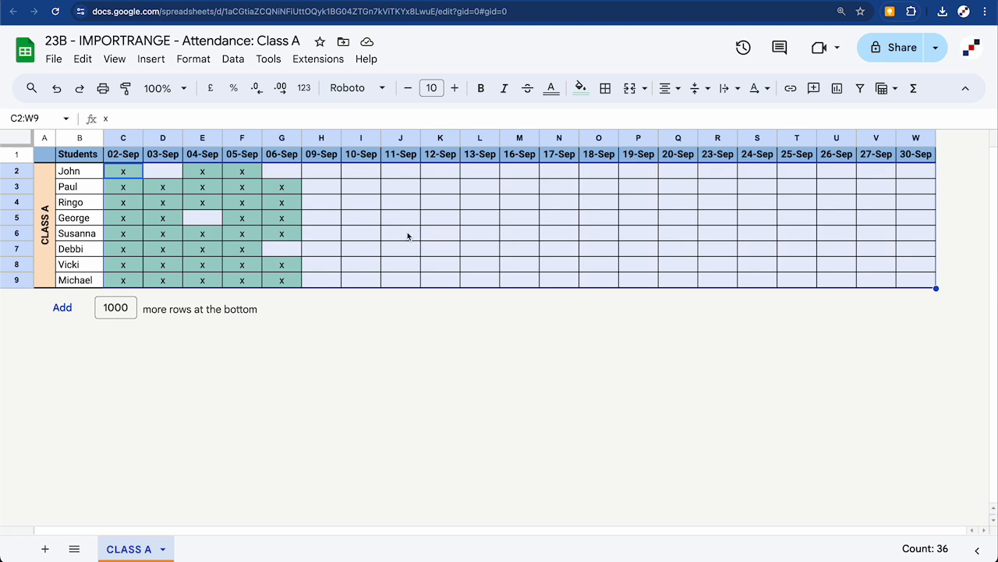
right_click(719, 242)
scroll(825, 363, down, 1)
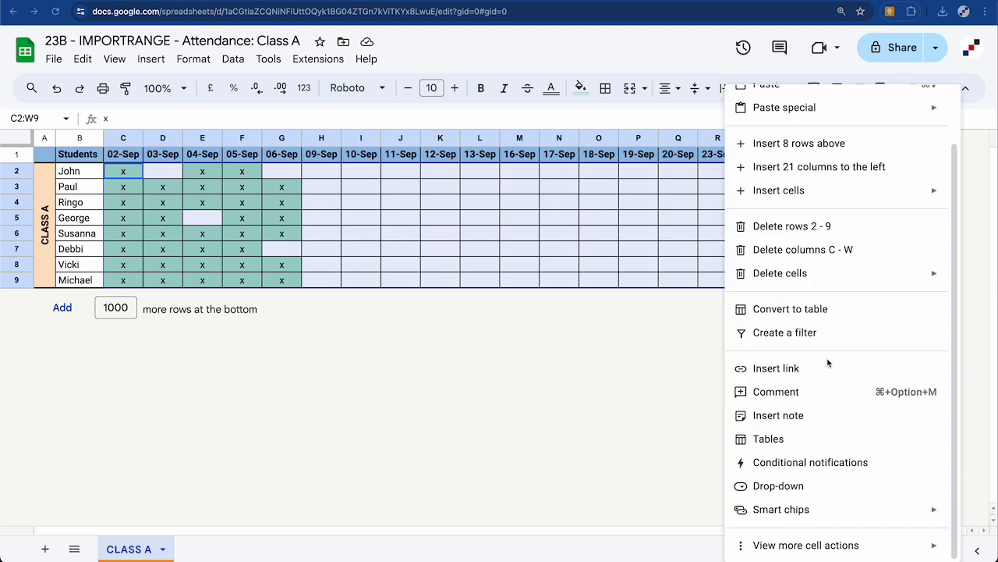
mouse_move(836, 546)
click(706, 394)
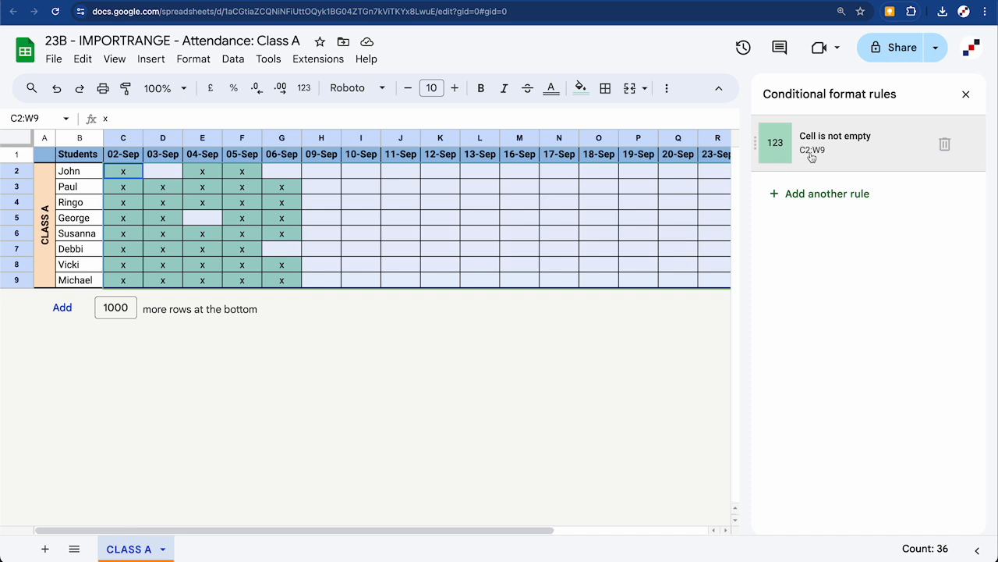
click(965, 94)
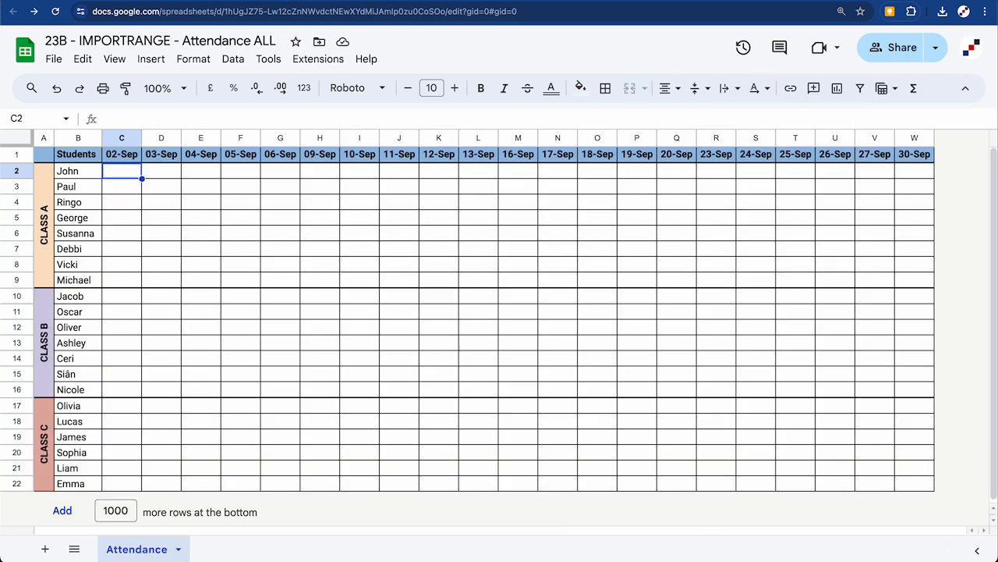
Check the conditional formatting rule on Attendance ALL's grid C2:W22
drag(124, 173, 916, 494)
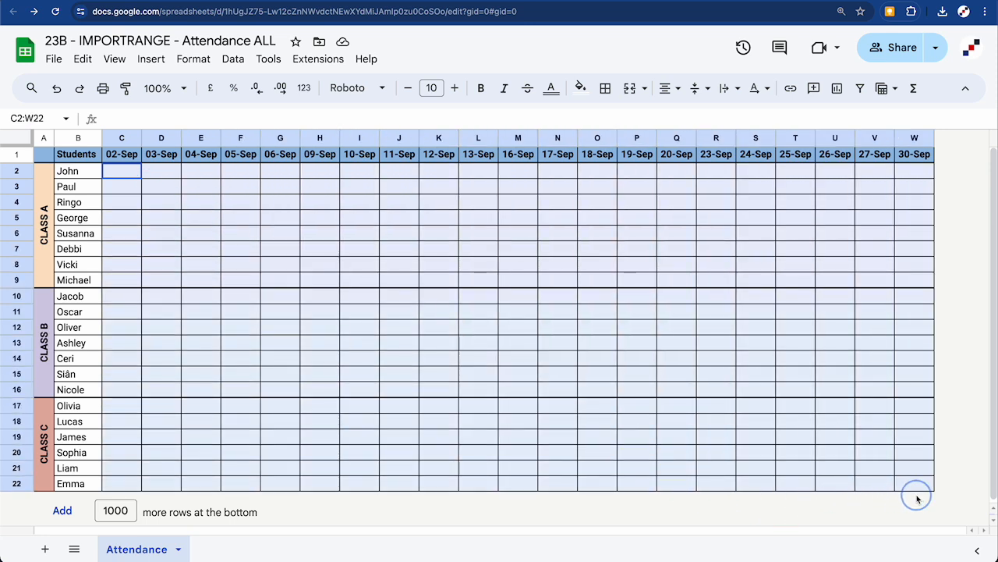
right_click(874, 443)
scroll(881, 460, down, 1)
mouse_move(897, 545)
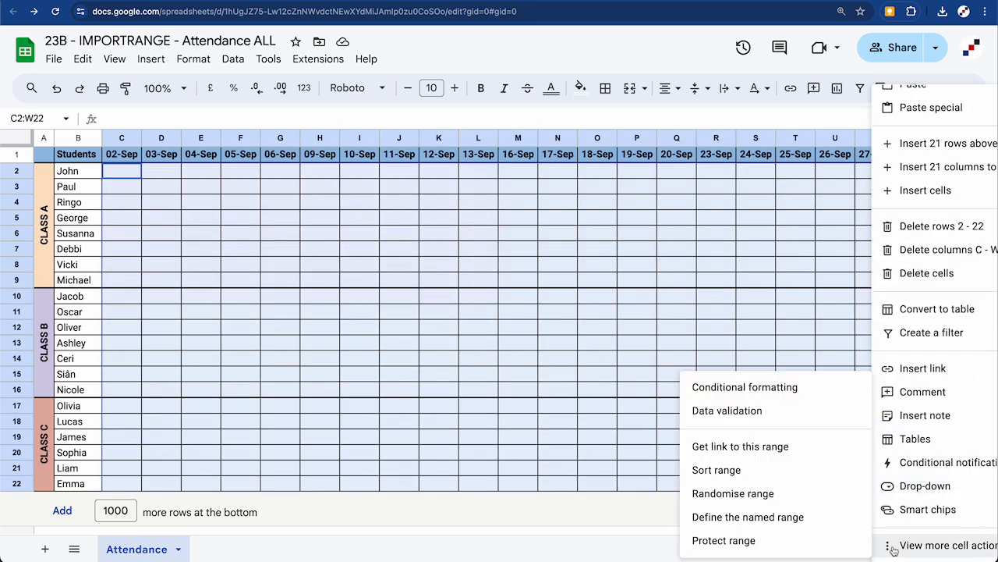
click(754, 387)
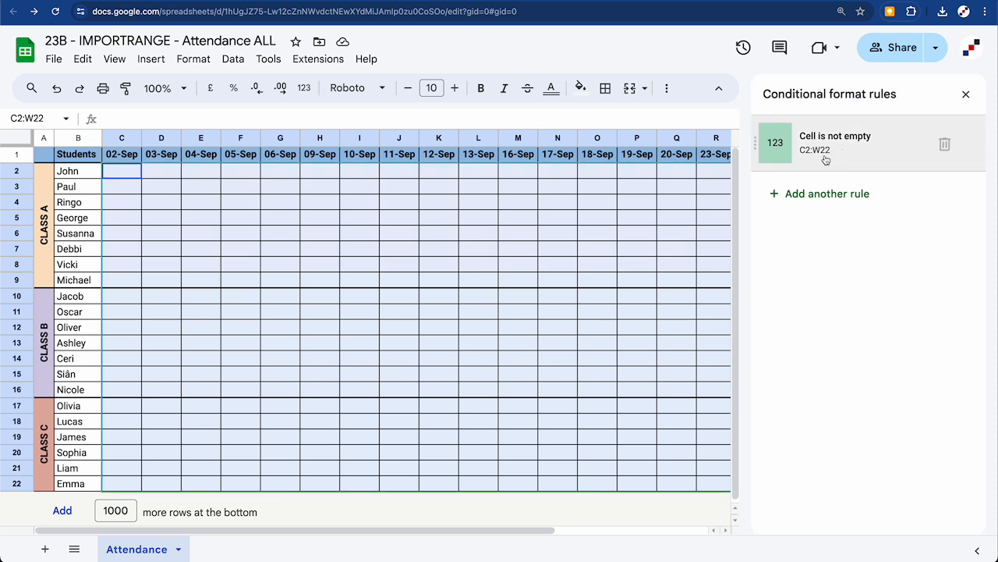
click(966, 93)
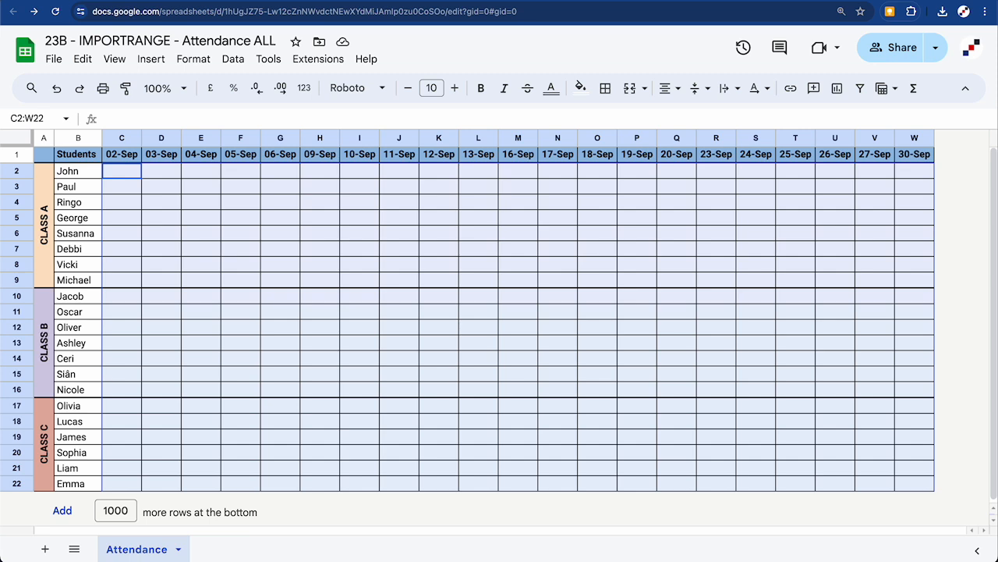
click(118, 179)
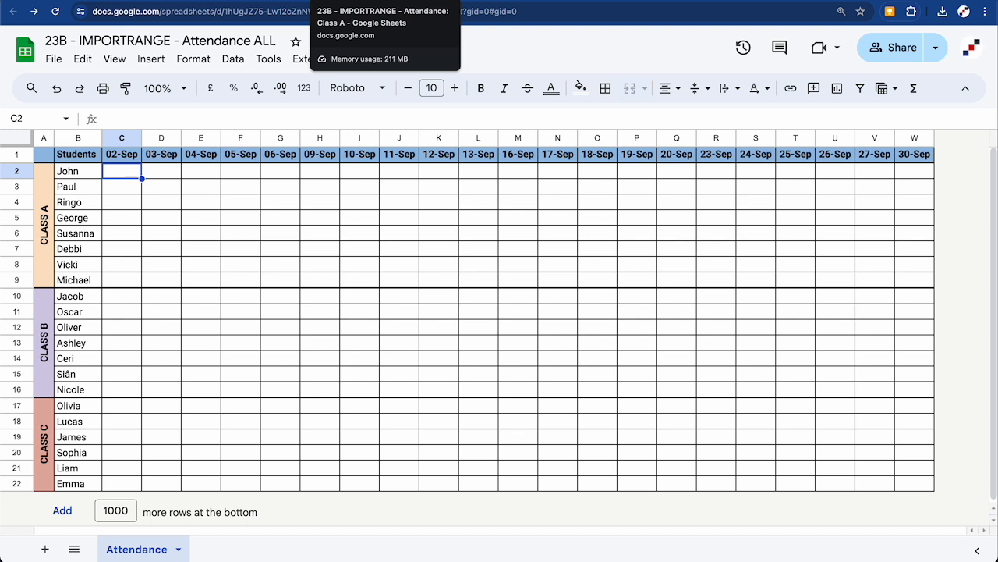
In Attendance ALL C2, enter =IMPORTRANGE(Class A URL, "Class A!C2:W9") and allow access
click(370, 0)
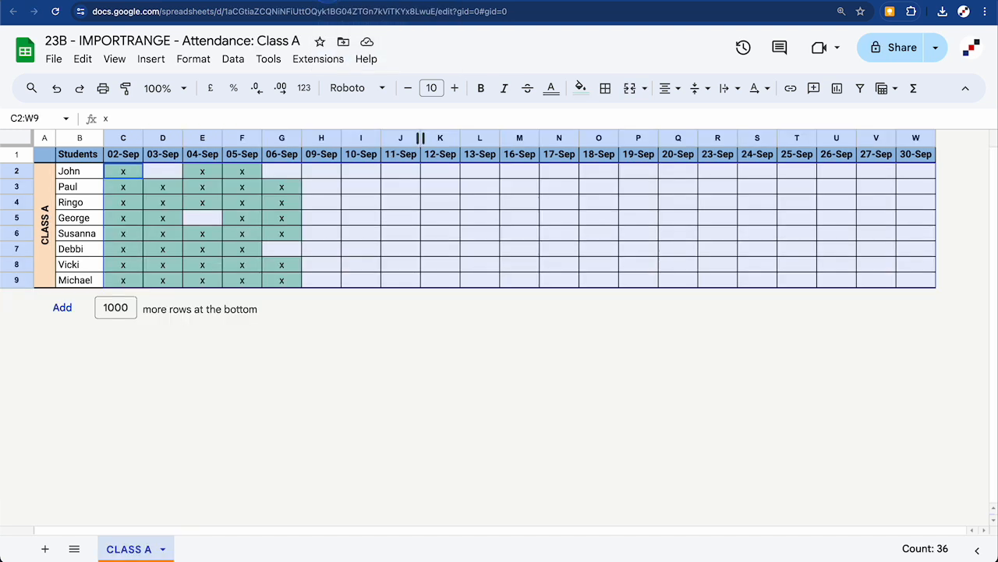
click(230, 11)
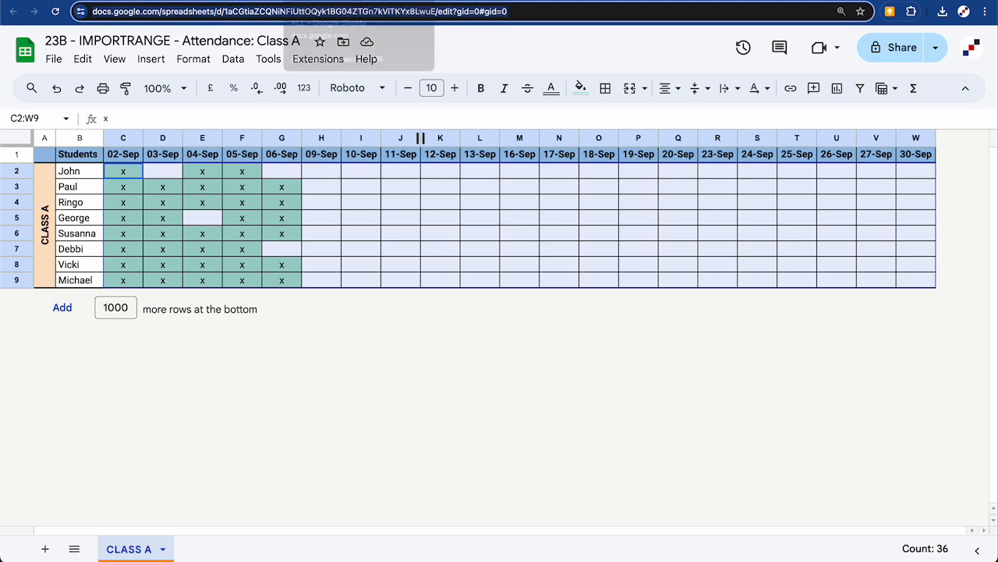
click(297, 1)
text(=)
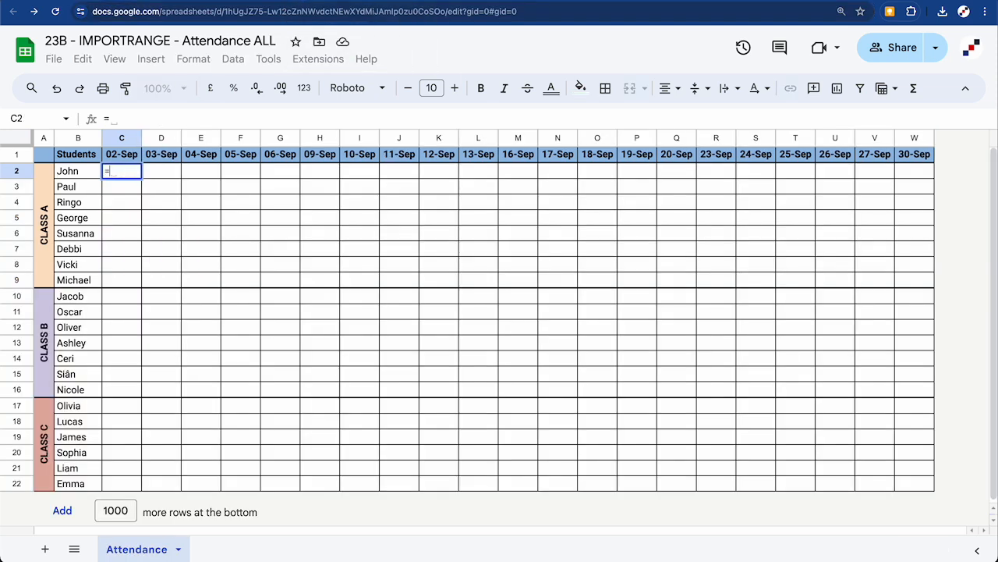
text(IMPORTRANGE()
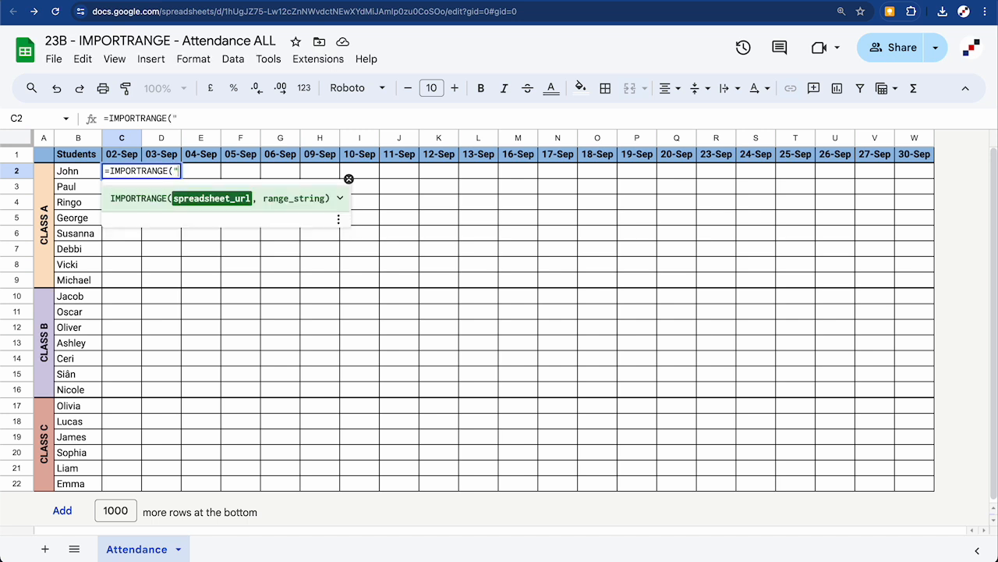
text(")
text(",)
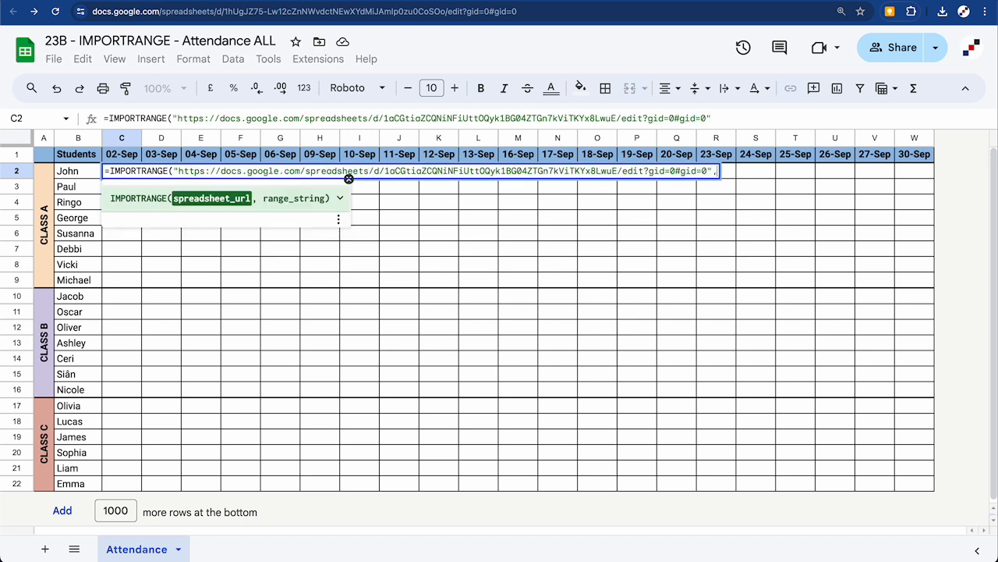
text("Class A)
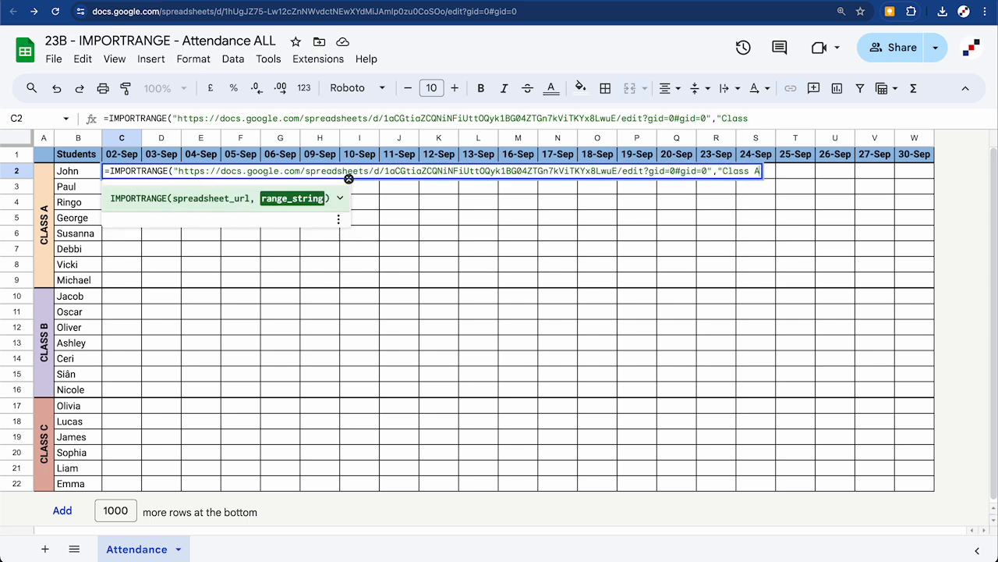
text(!C2:W9)
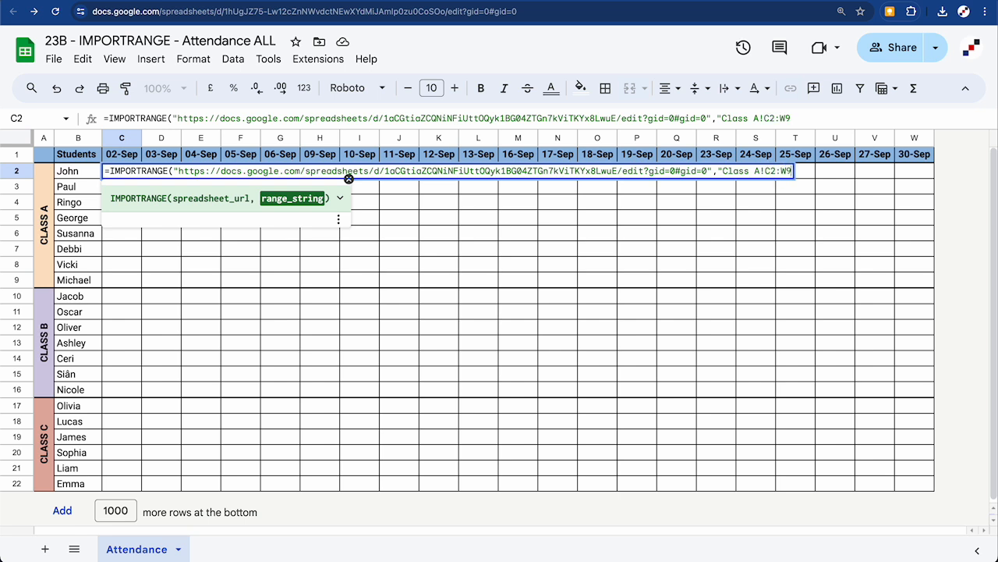
text("))
key(Return)
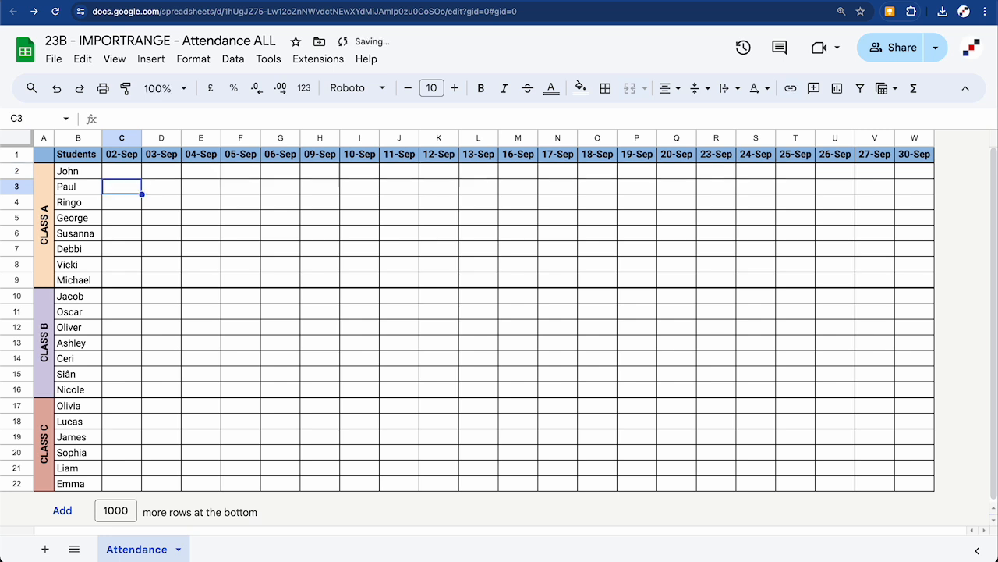
click(127, 175)
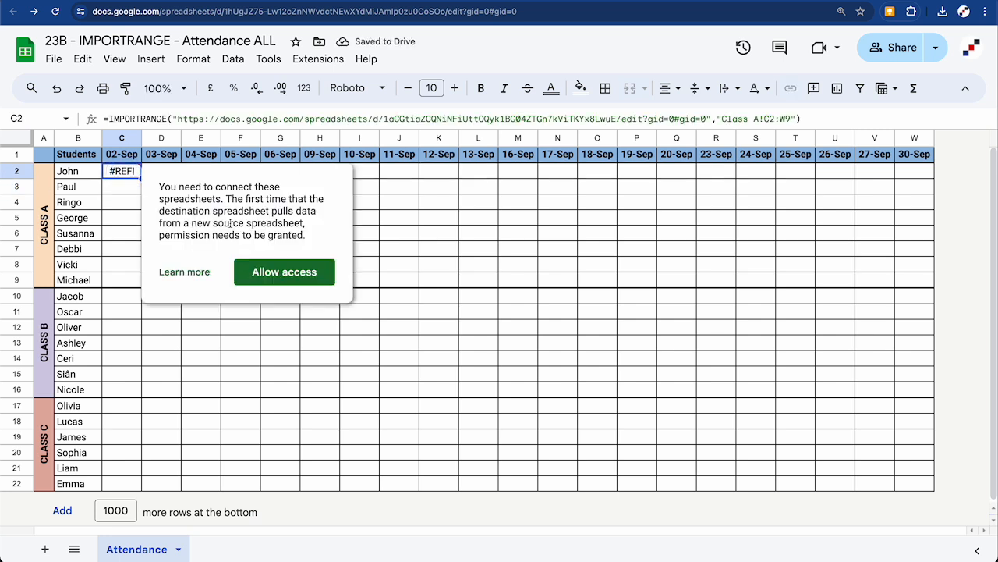
click(278, 271)
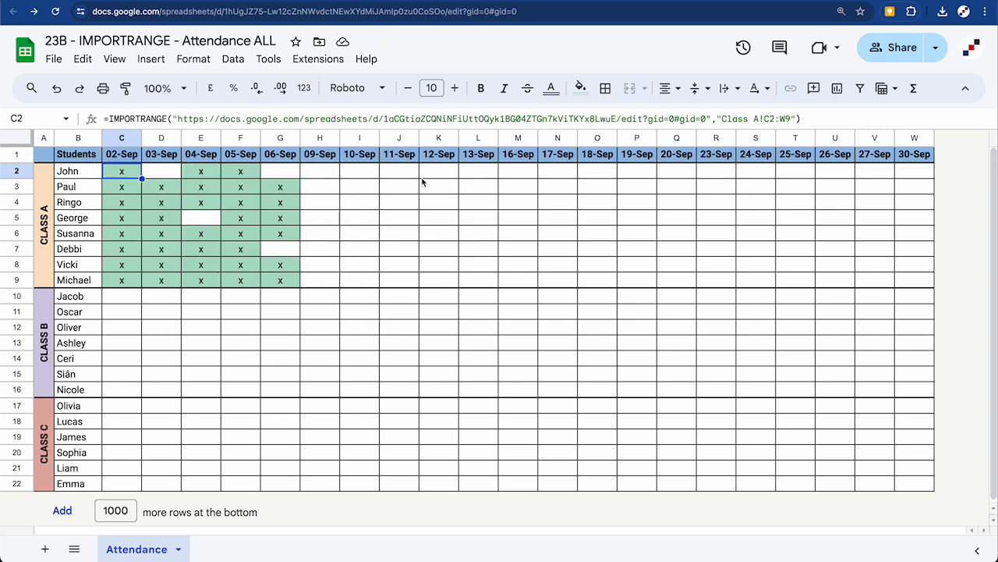
click(328, 1)
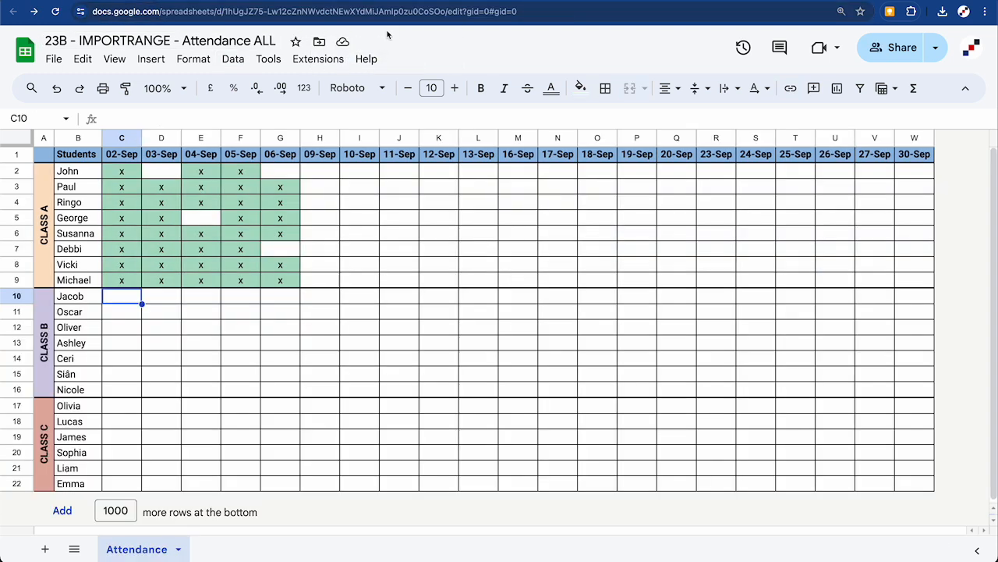
Enter =IMPORTRANGE(Class B URL, "Class B!C2:W8") in Attendance ALL's Class B rows
click(350, 1)
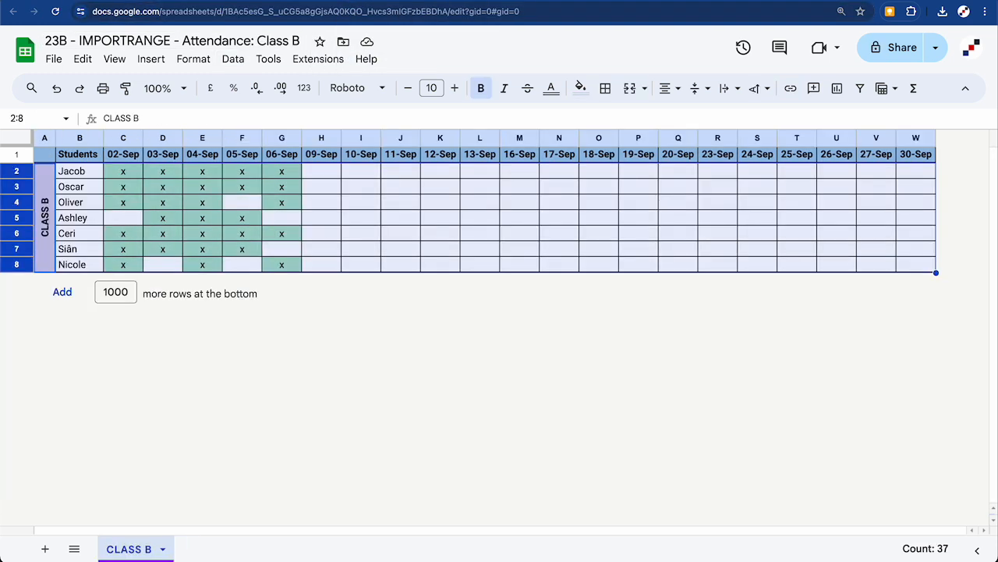
click(267, 9)
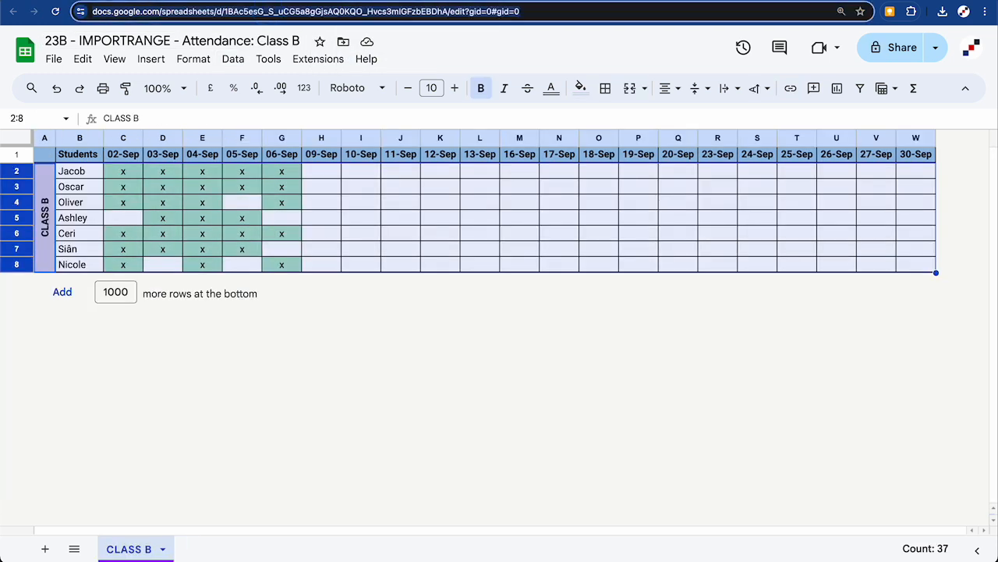
click(288, 1)
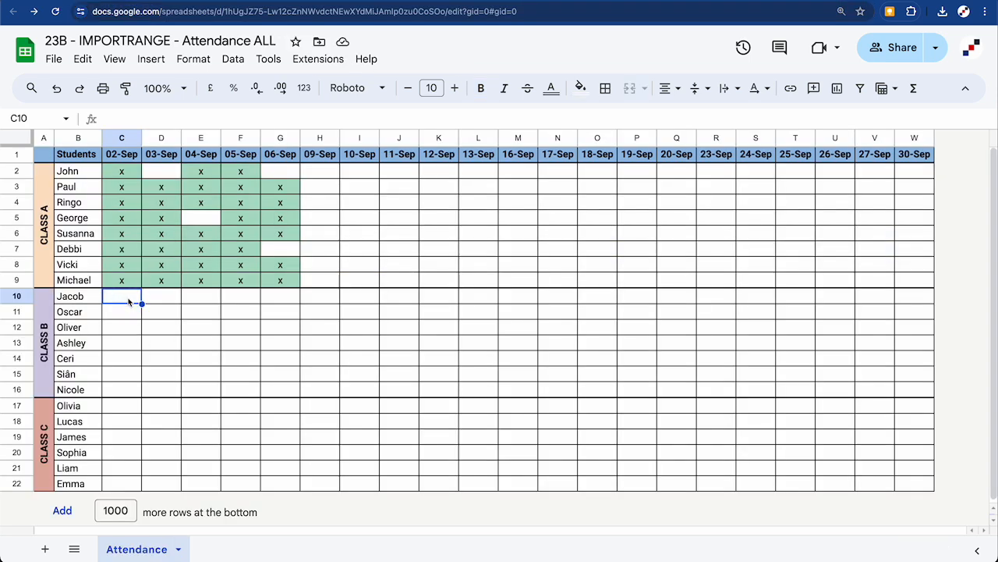
text(=IMPORTRANGE(")
text(","Class B!C2:W8"))
key(Return)
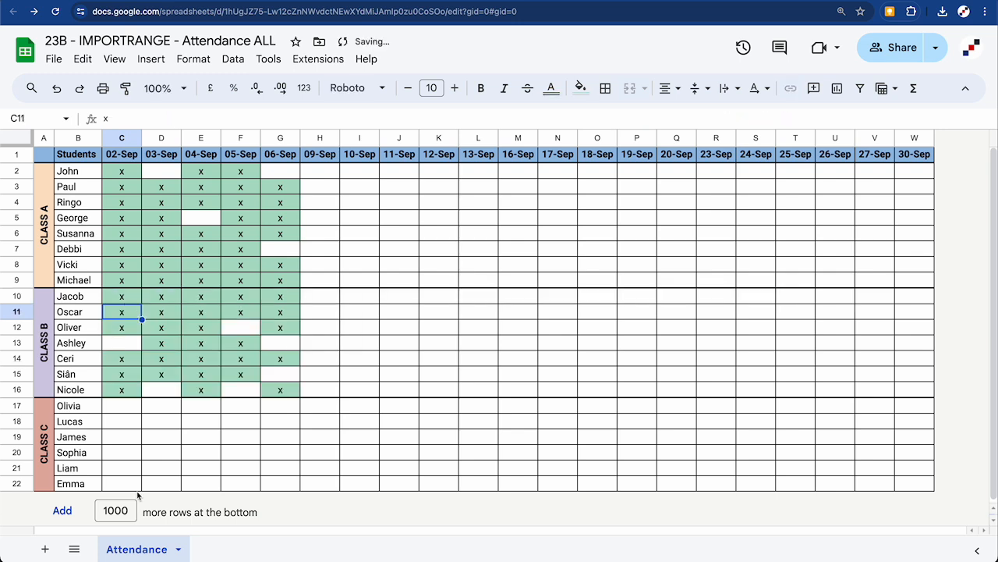
click(139, 407)
Enter =IMPORTRANGE with the Class C file's URL and "Class C!C2:W7" in C17
text(=IMPORTRANGE(")
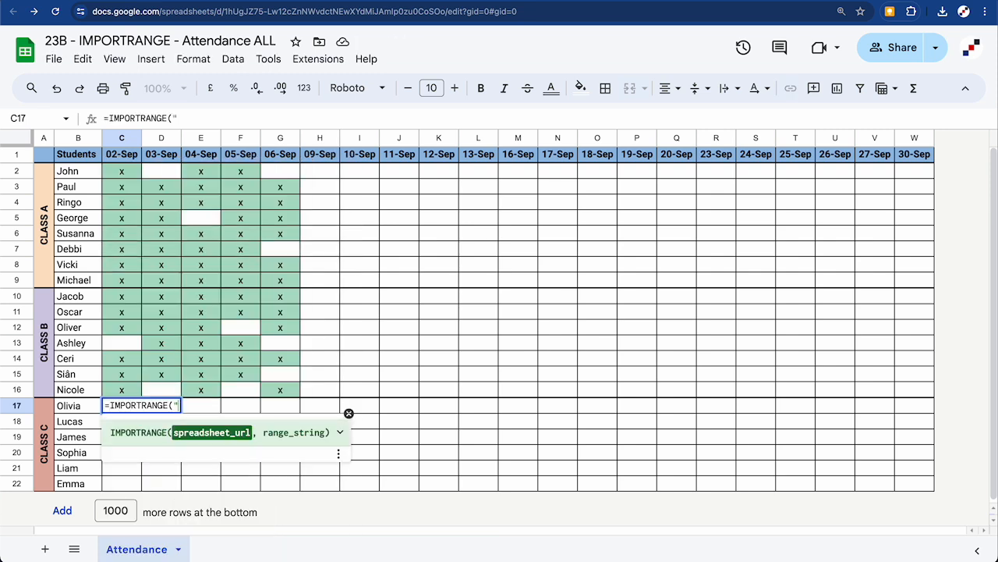
click(374, 1)
click(308, 11)
key(super+c)
click(302, 1)
key(super+v)
text(","Class C!C2:)
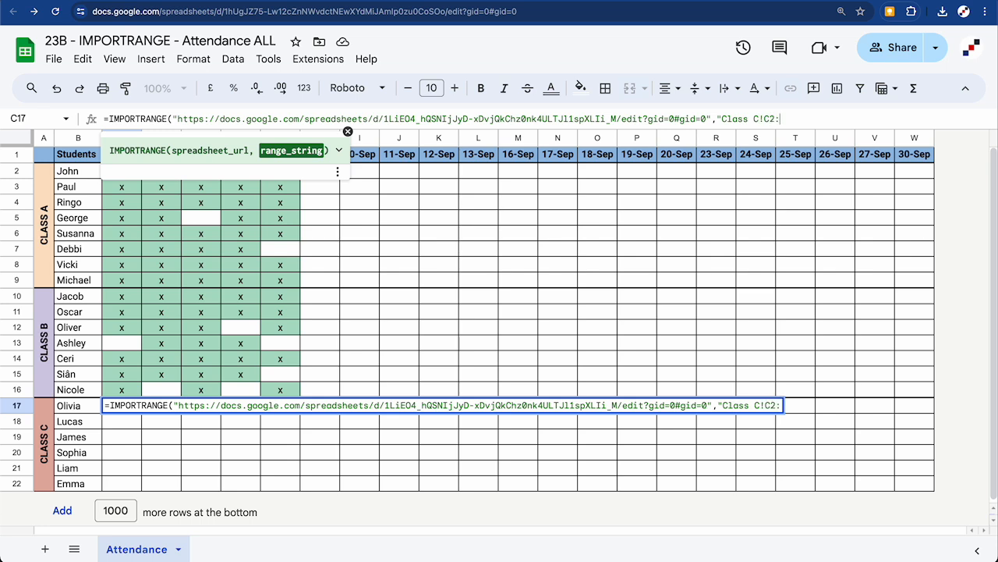
text(W7"))
key(Return)
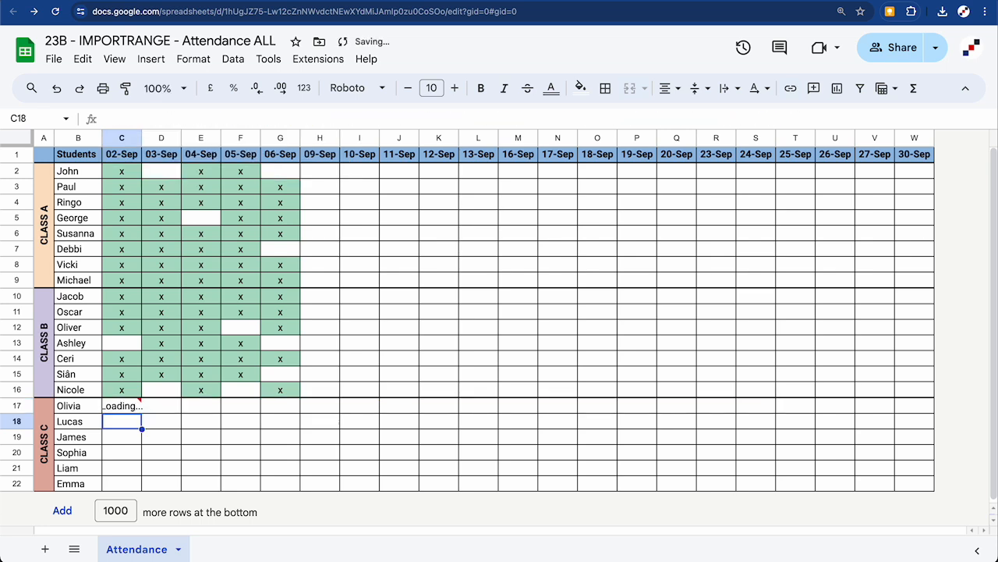
Allow the master sheet to read the Class C file so its marks load
click(123, 406)
click(306, 506)
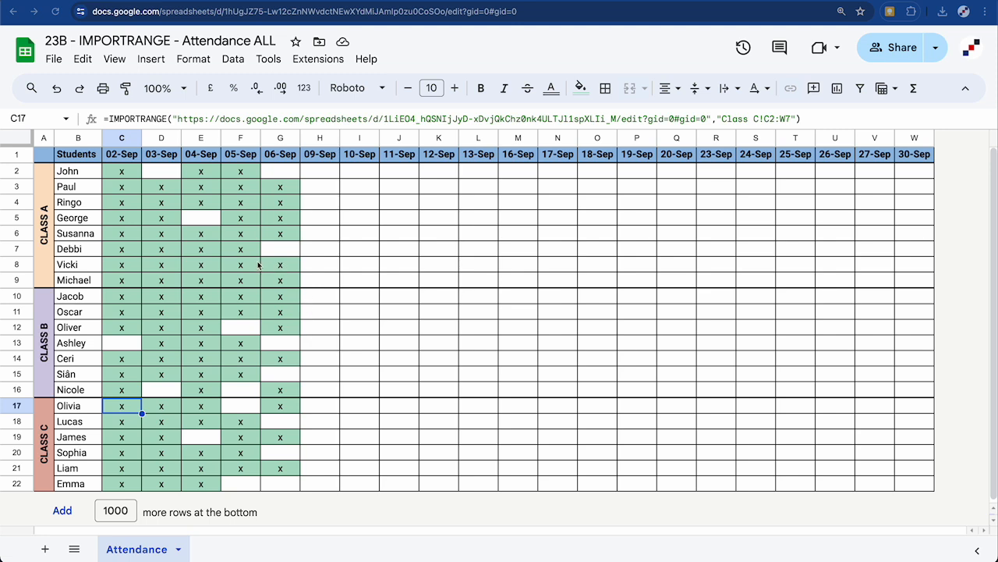
click(207, 225)
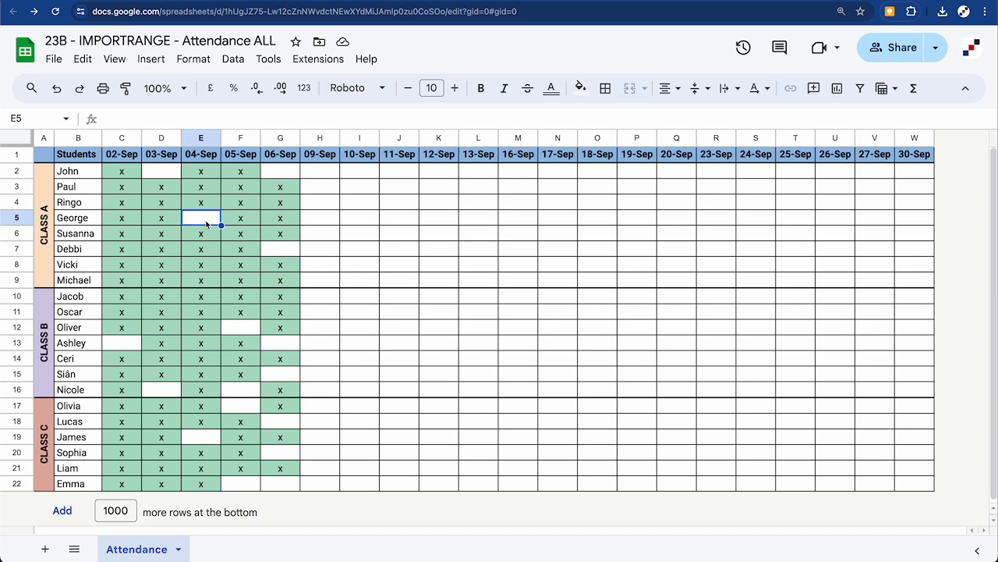
Type an x in the master sheet's E5, then delete it to restore the Class A import
text(x)
key(Return)
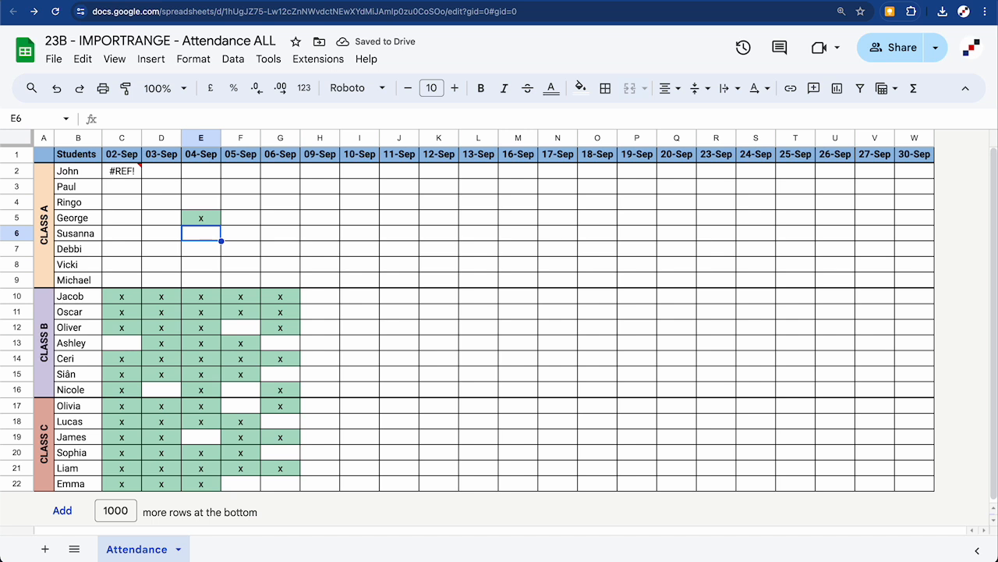
click(212, 221)
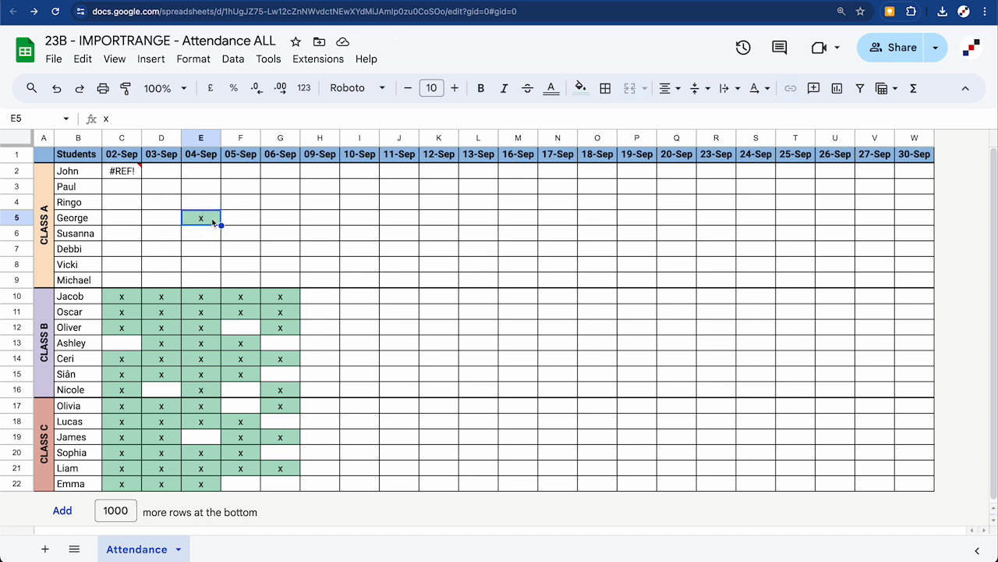
key(Delete)
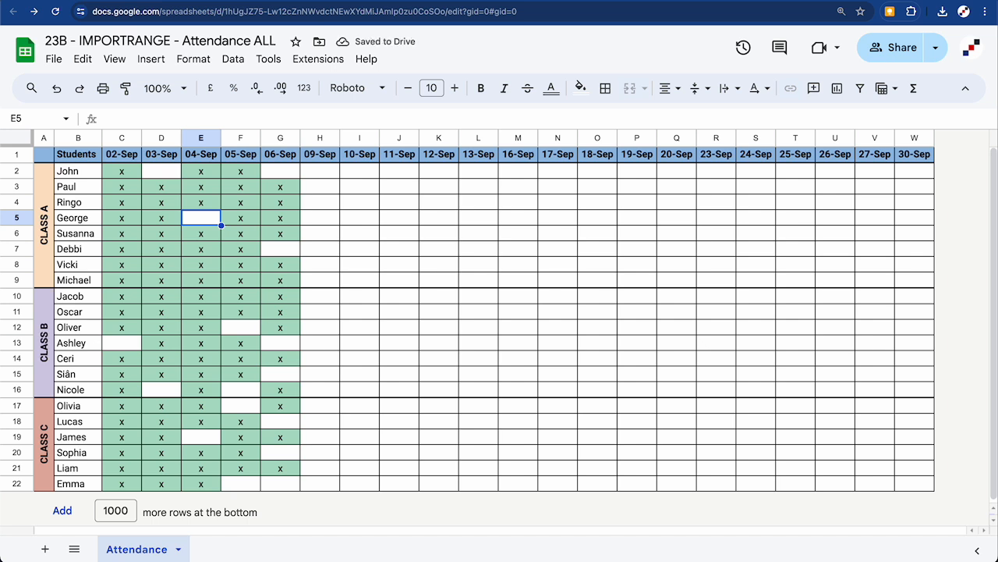
click(116, 175)
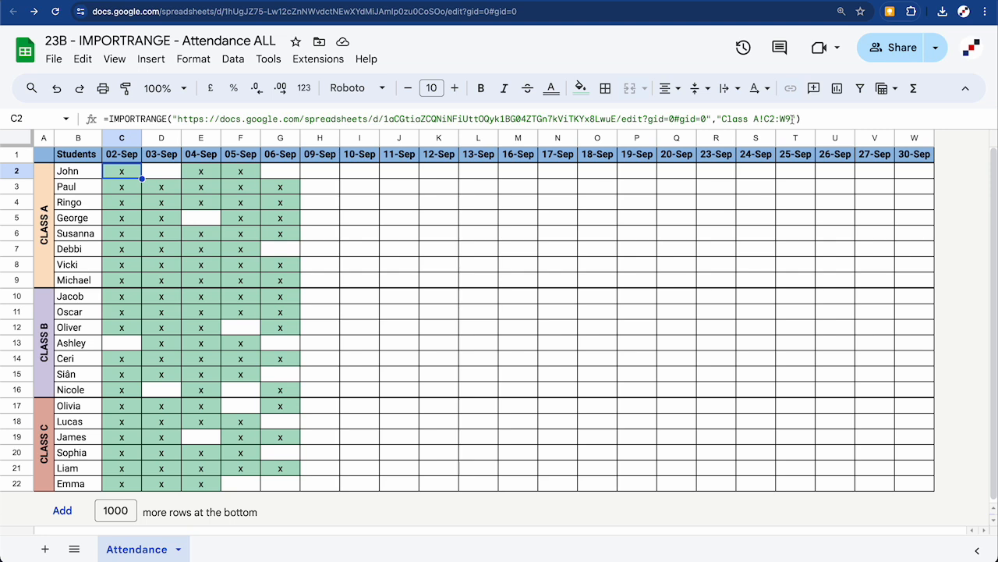
Mark George present with an x in E5 of the Class A file
click(347, 1)
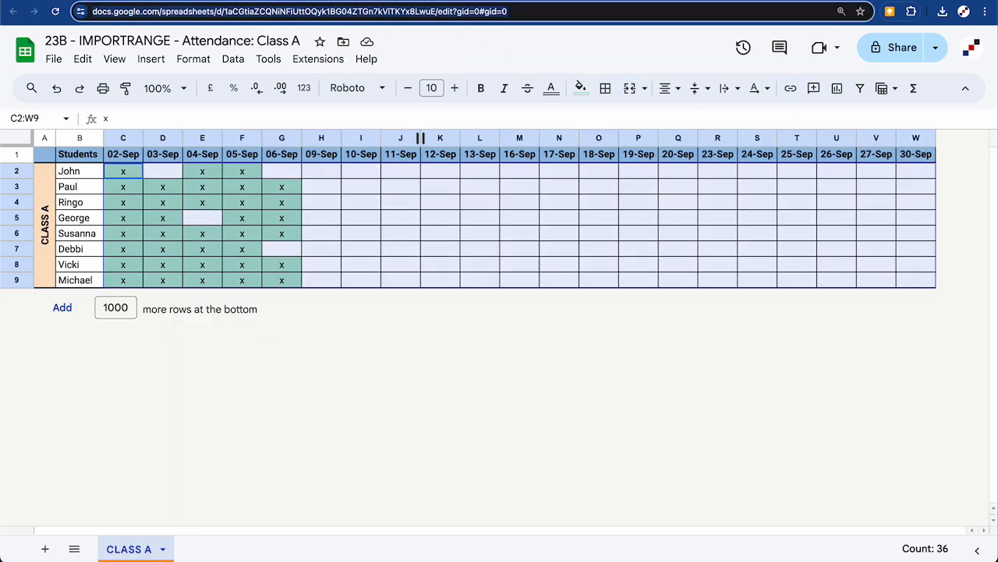
click(207, 221)
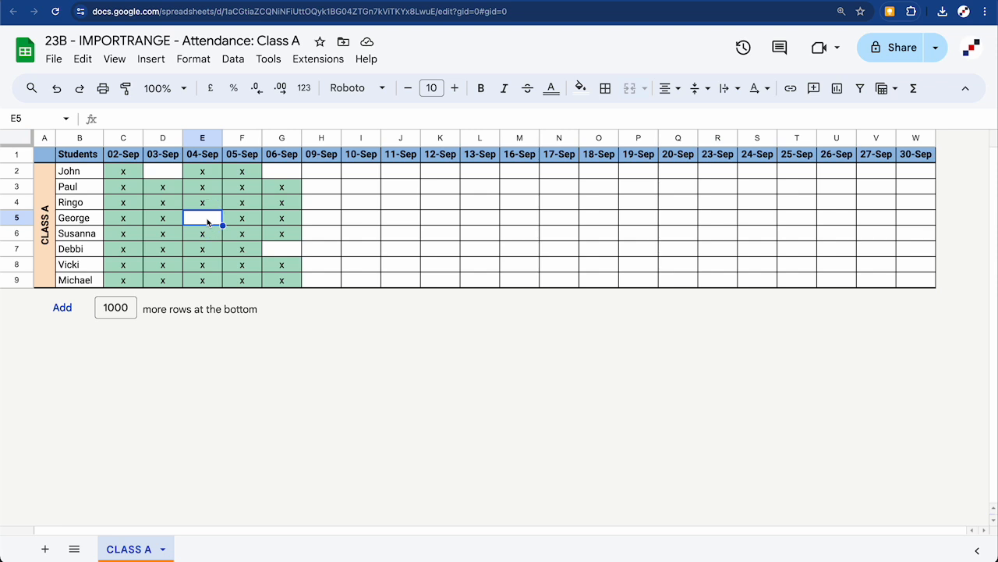
text(x)
key(Return)
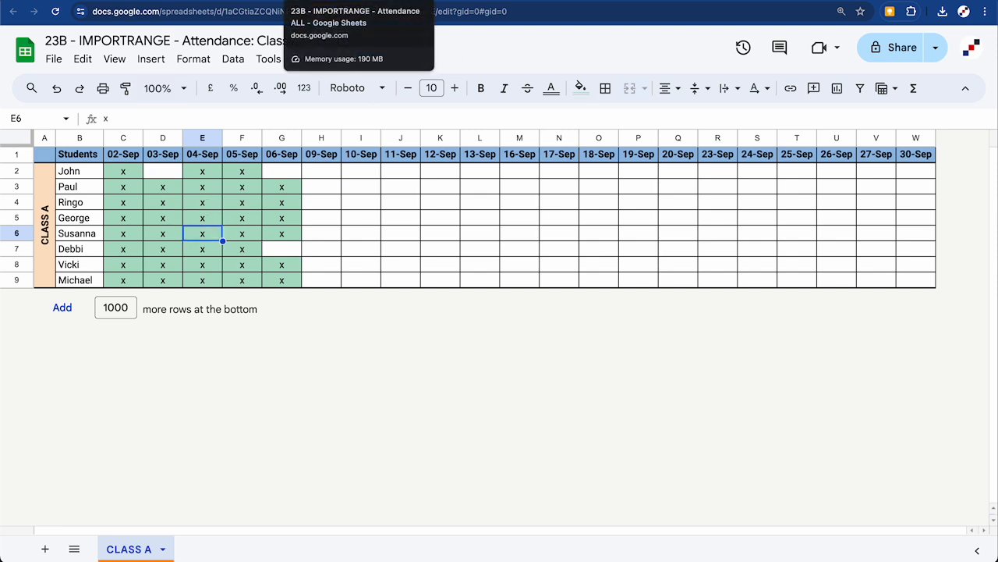
click(351, 0)
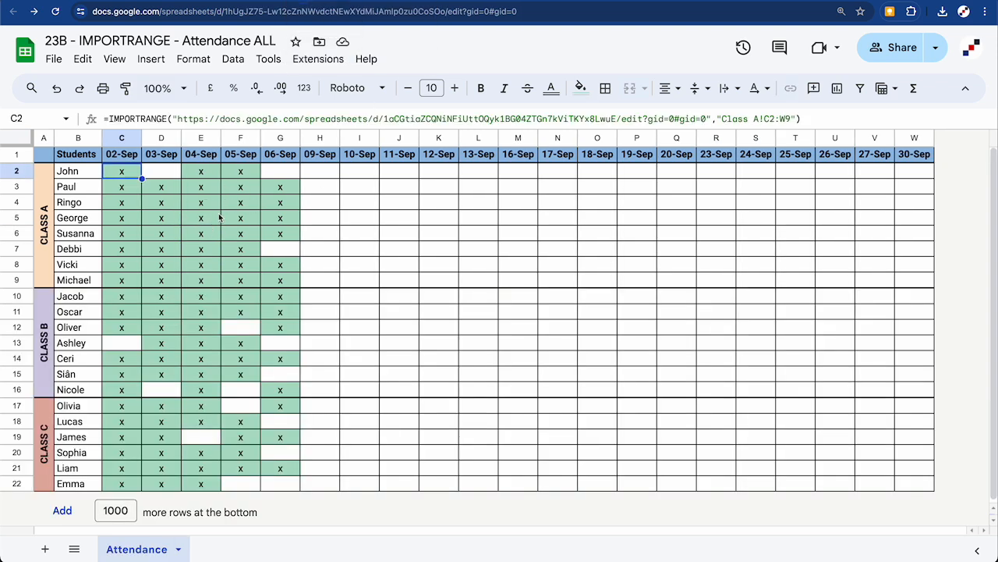
Protect the C2:W22 range so only the owner can edit it
drag(121, 173, 911, 485)
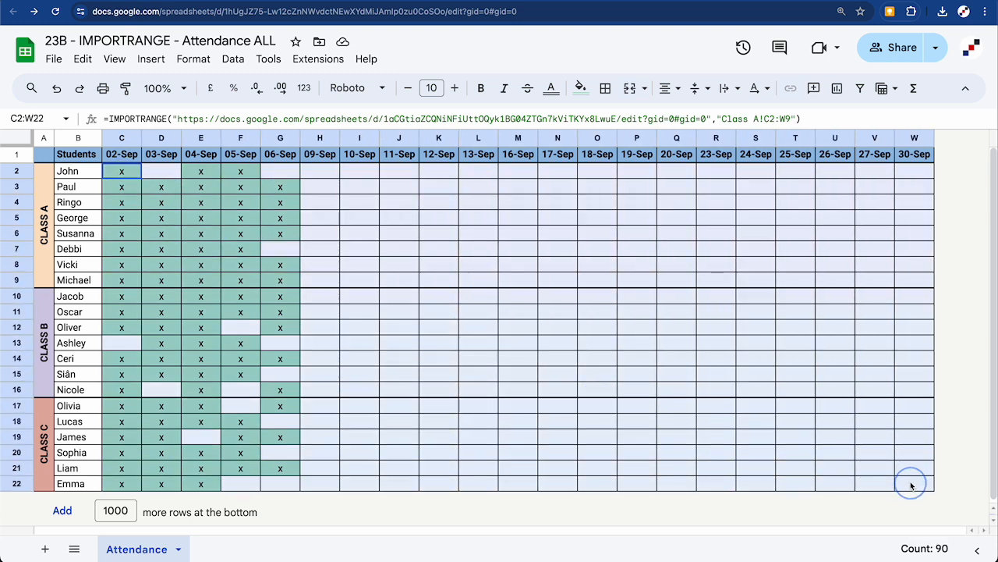
right_click(689, 335)
scroll(749, 455, down, 1)
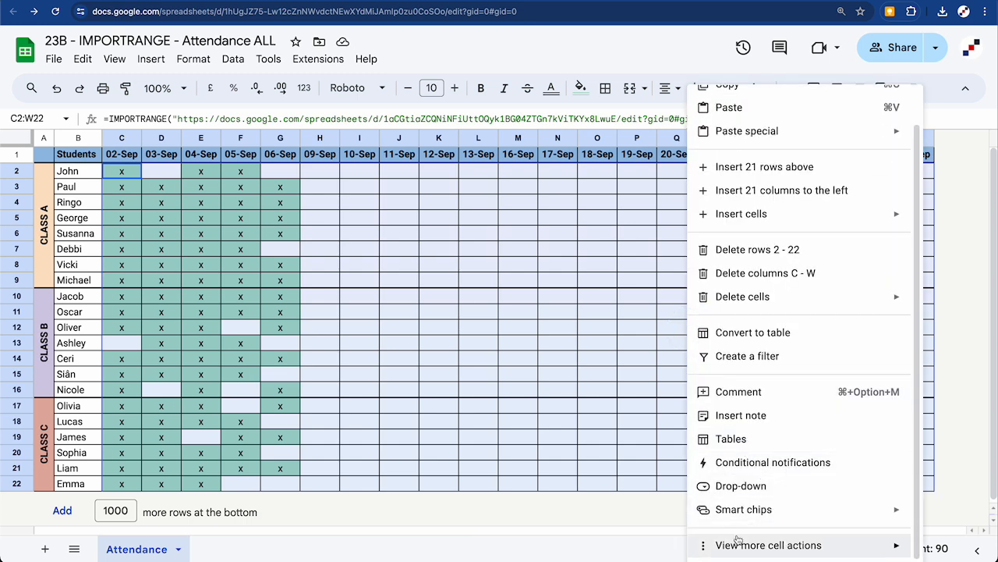
mouse_move(733, 545)
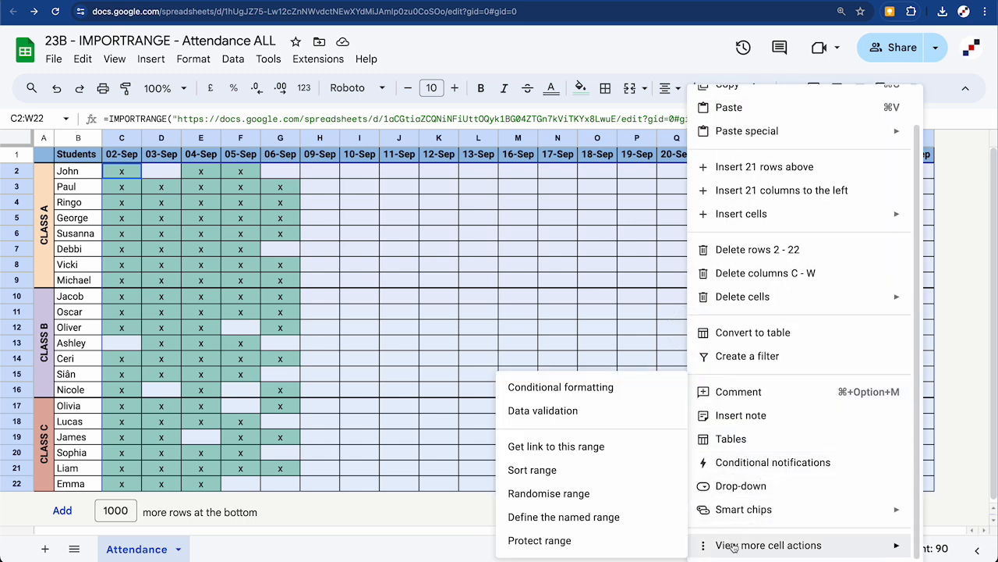
click(552, 542)
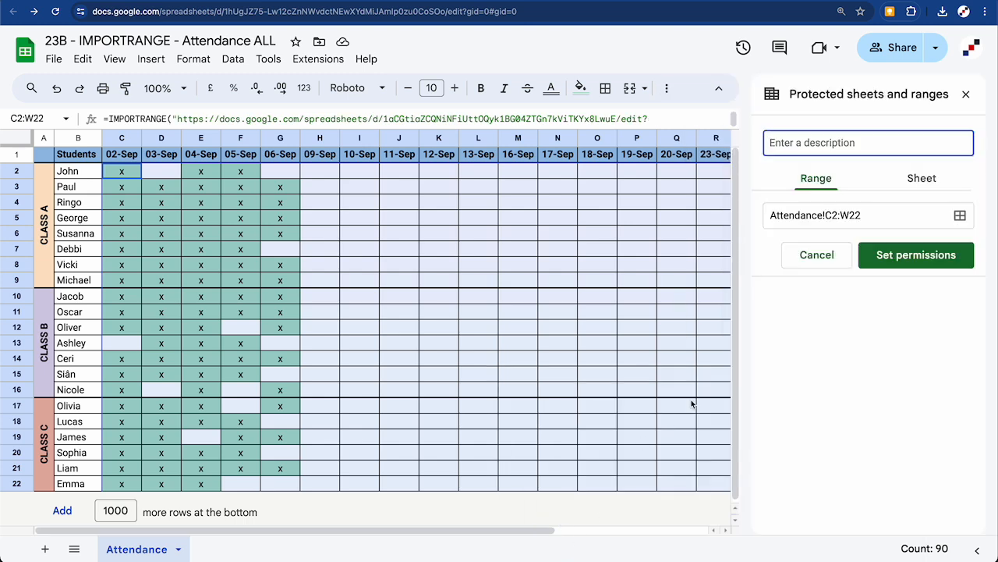
click(911, 258)
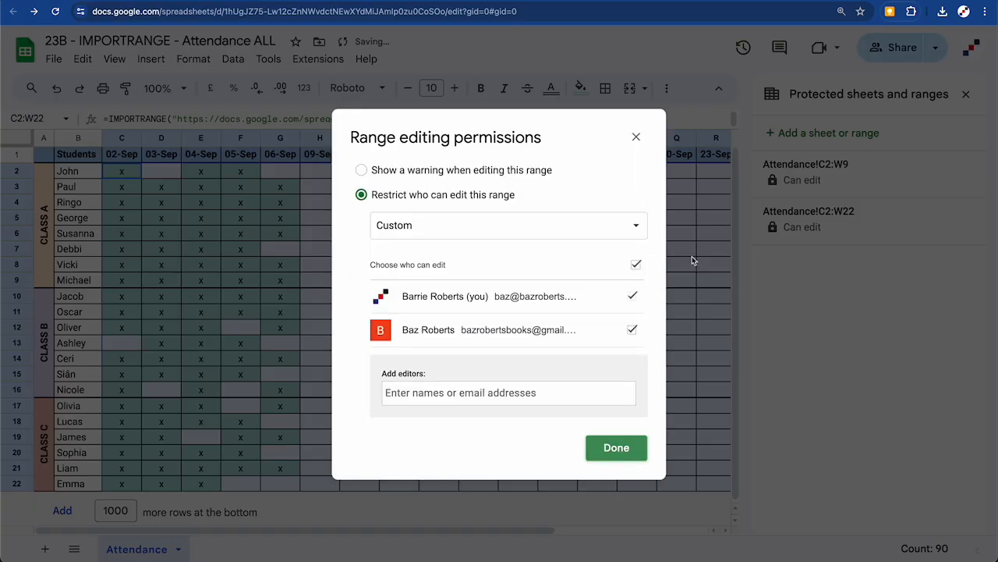
click(632, 330)
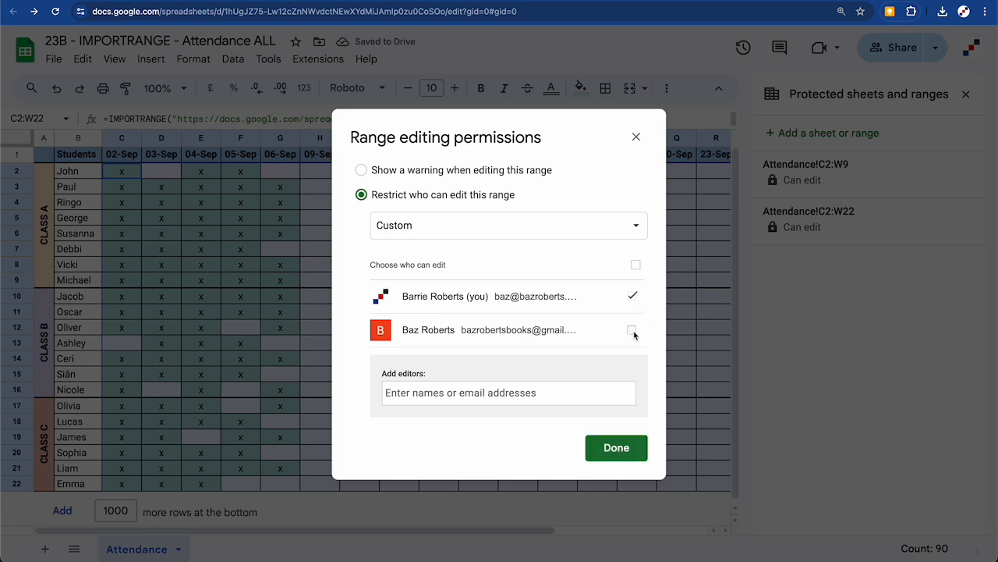
click(636, 137)
Change the other person's sharing role to Viewer, then discard the unsaved change
click(897, 49)
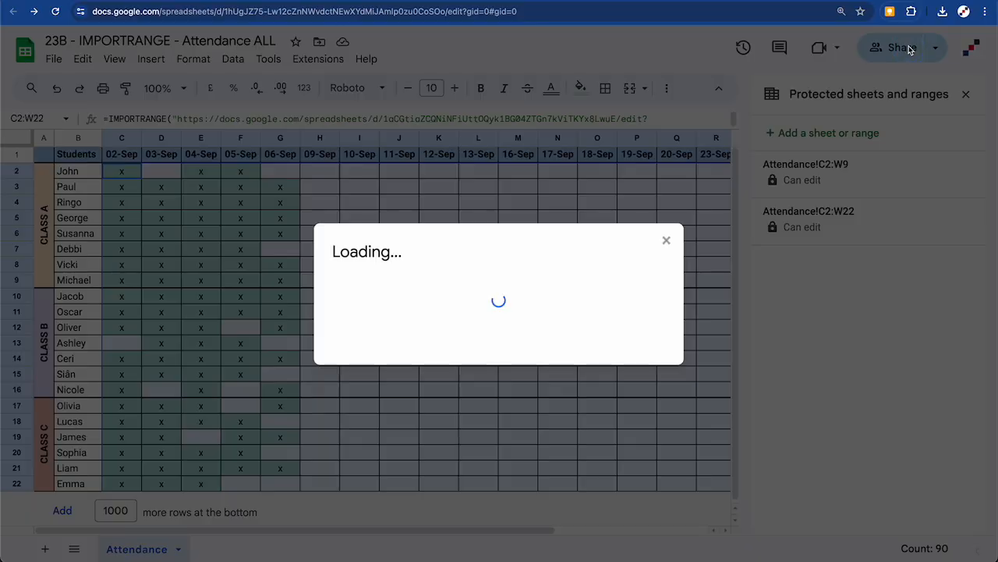
click(627, 311)
click(656, 86)
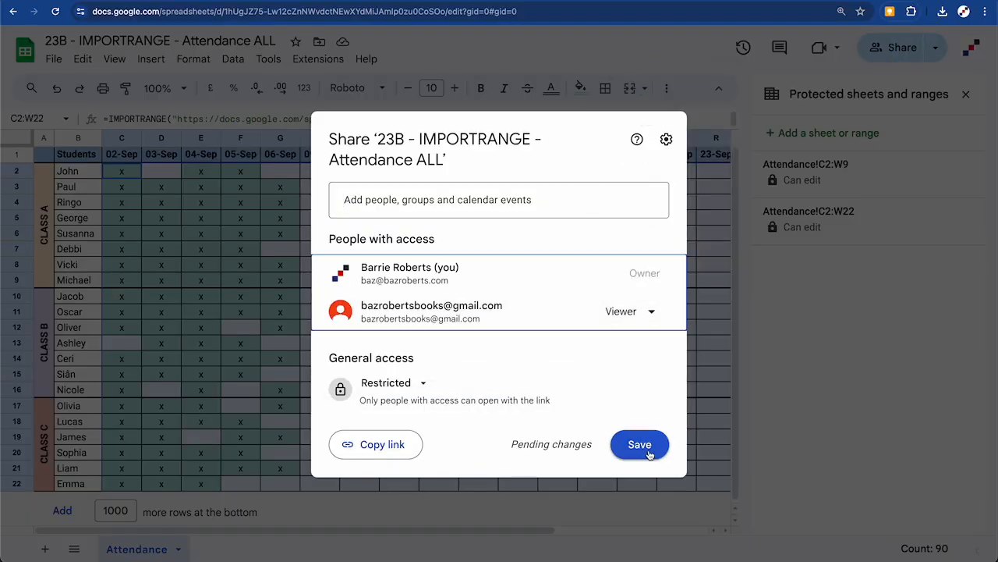
click(712, 326)
click(583, 326)
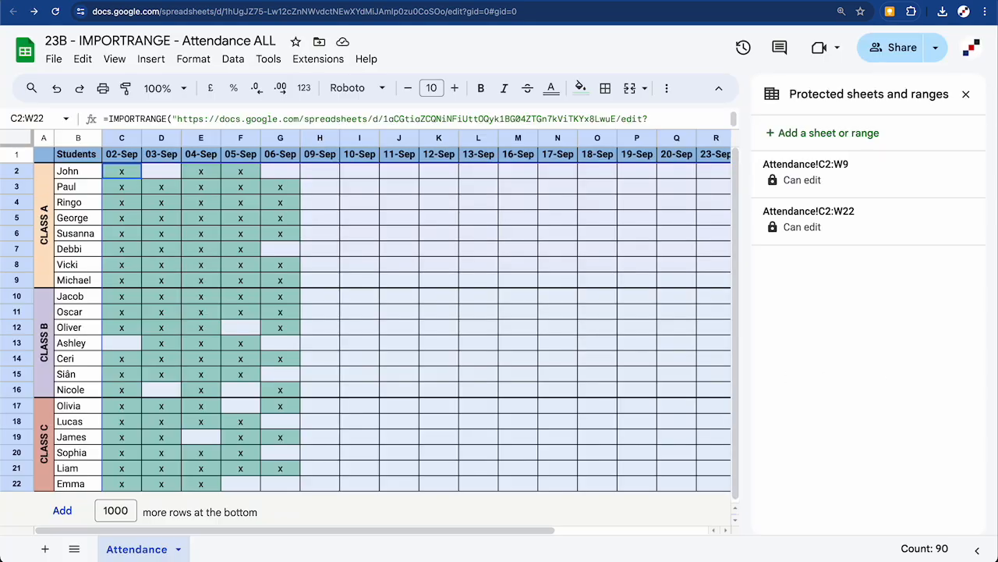